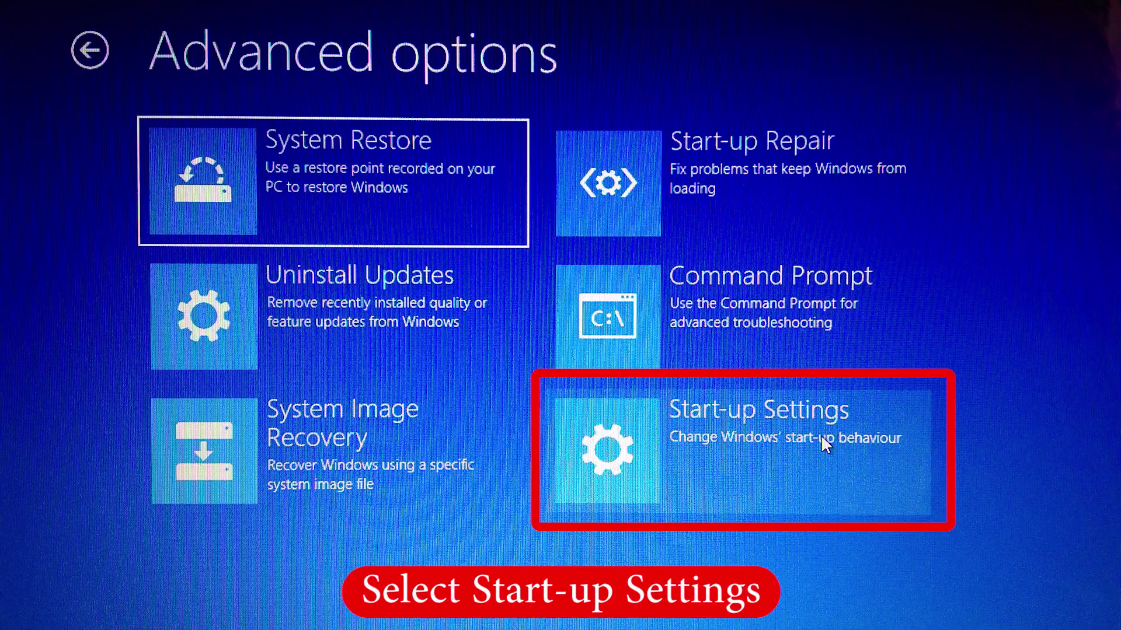
Step: Open Start-up Settings from the advanced recovery options
{"action": "left_click", "coordinate": [824, 442]}
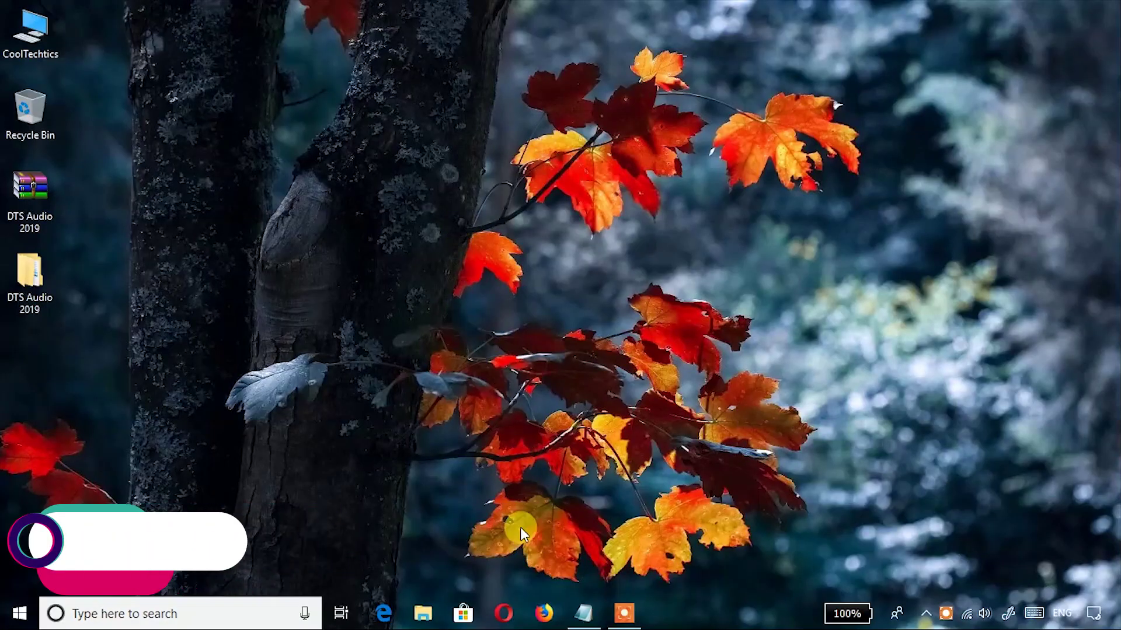
Step: Switch to Firefox and load the copied download link ceesty.com/wVQDVH
{"action": "left_click", "coordinate": [534, 623]}
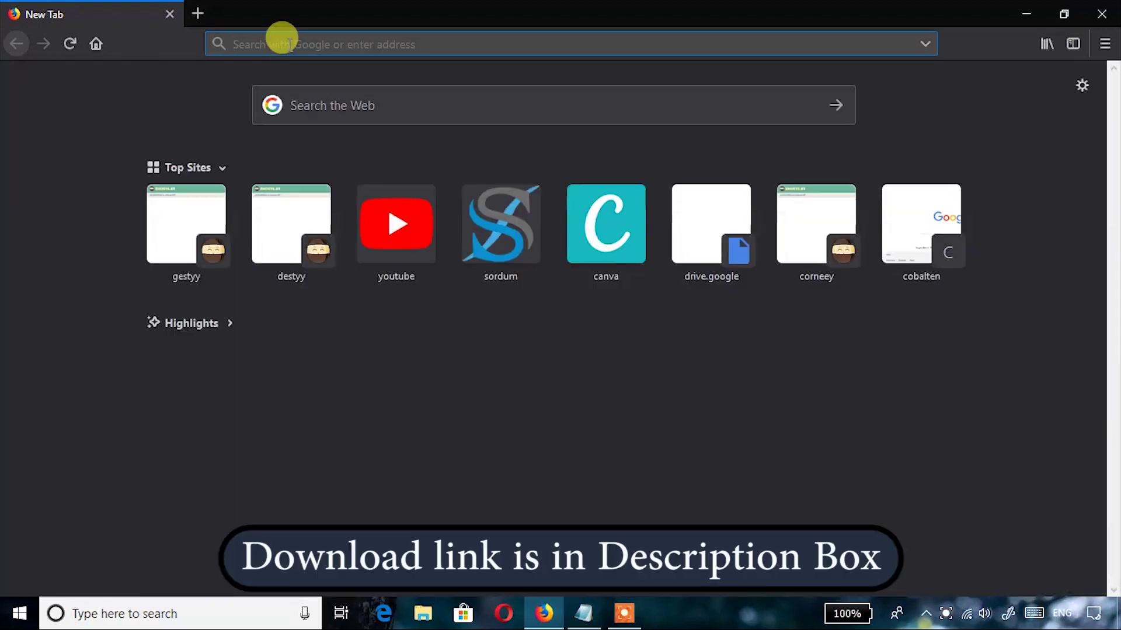
{"action": "right_click", "coordinate": [290, 44]}
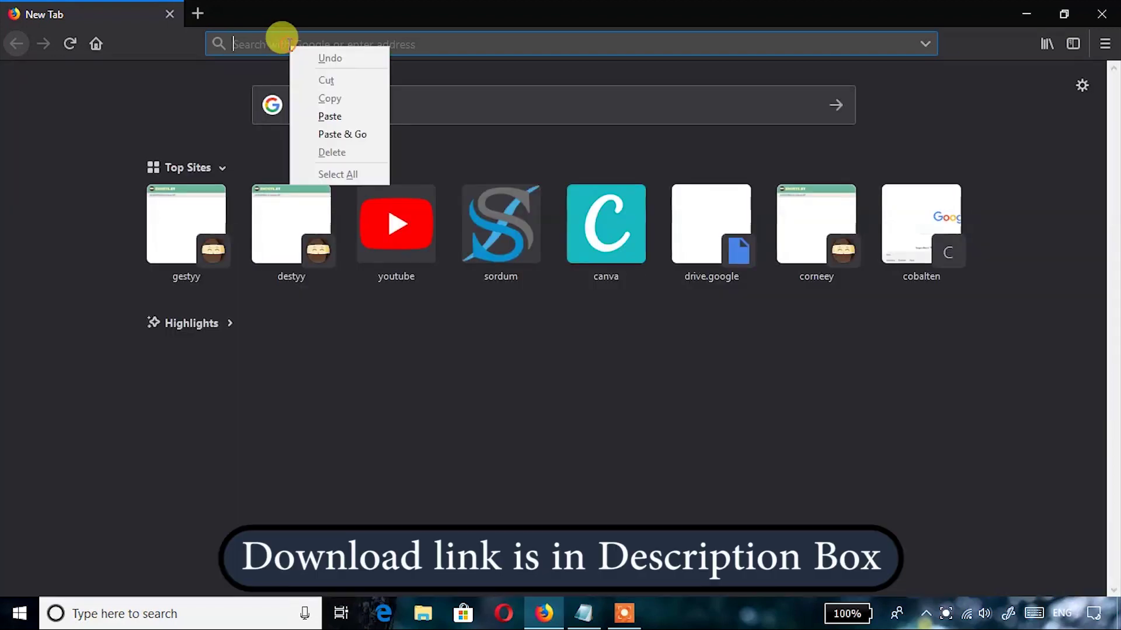
{"action": "left_click", "coordinate": [306, 134]}
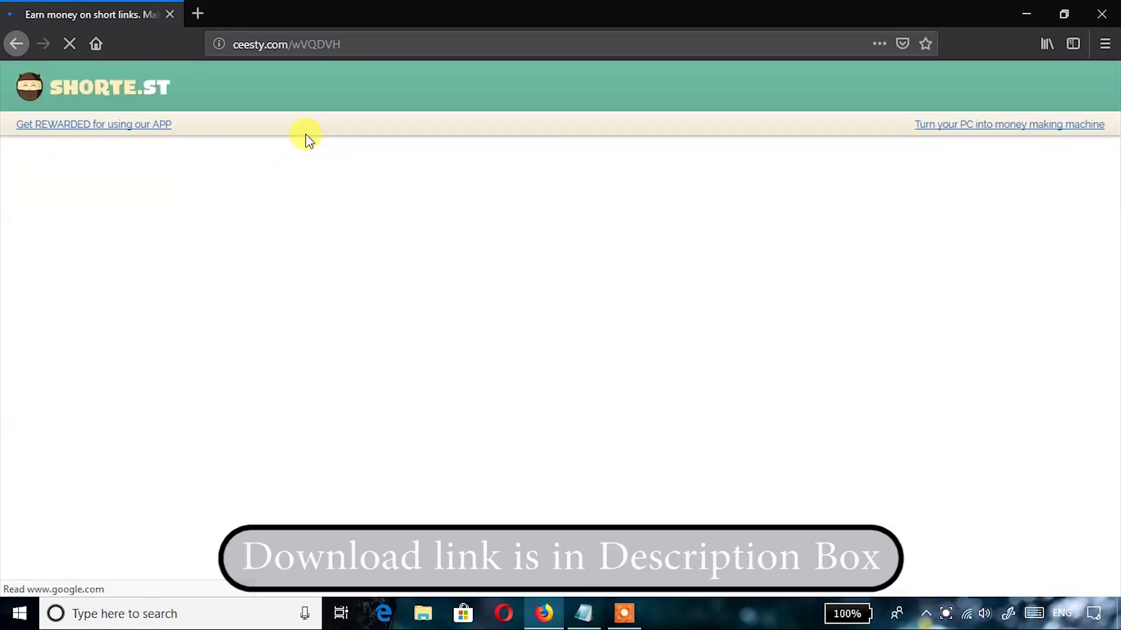
{"action": "left_click", "coordinate": [265, 138]}
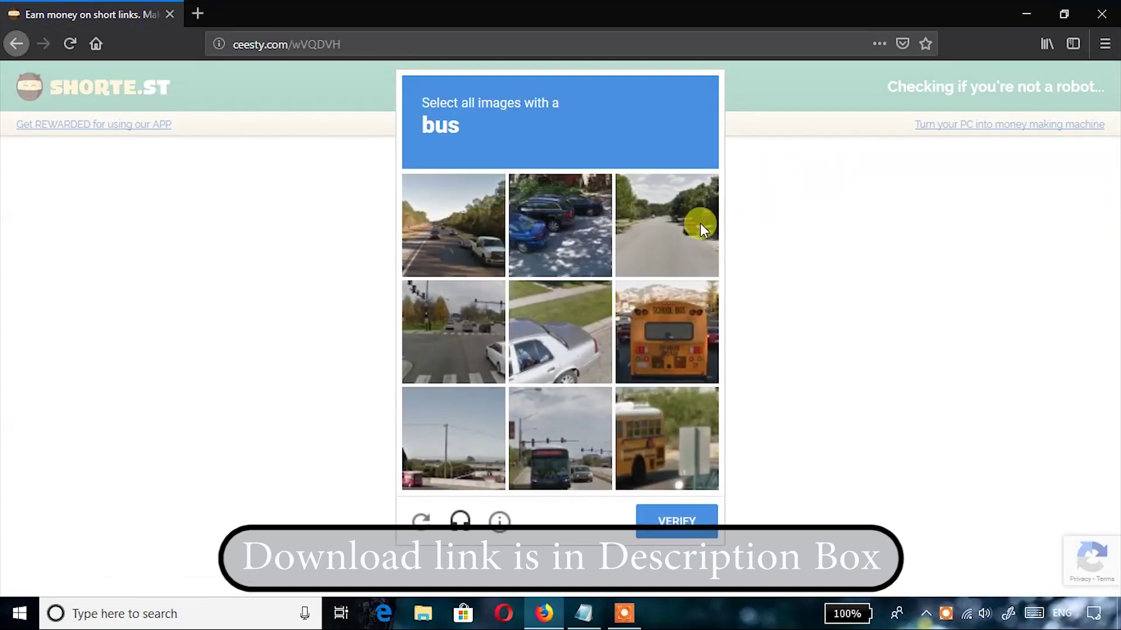
Step: Complete the robot check by selecting the three clear bus images and verifying the selection
{"action": "left_click", "coordinate": [688, 335]}
{"action": "left_click", "coordinate": [649, 455]}
{"action": "left_click", "coordinate": [562, 443]}
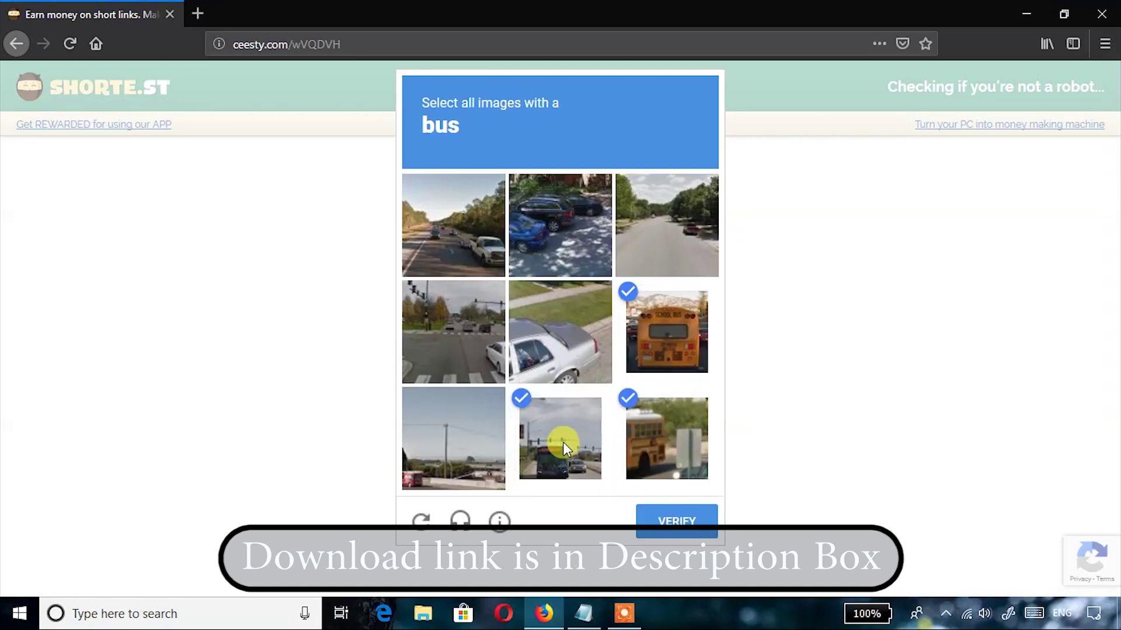
{"action": "left_click", "coordinate": [671, 532]}
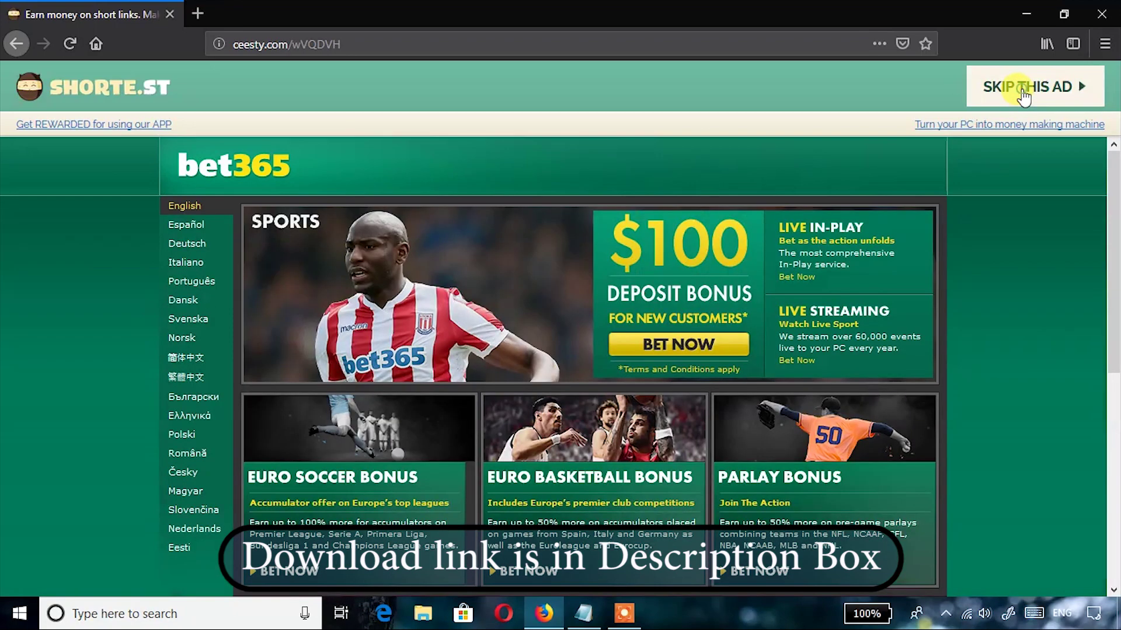
Step: Skip the ad on the short-link page and close the blank pop-up window
{"action": "left_click", "coordinate": [1020, 91]}
{"action": "left_click", "coordinate": [1021, 89]}
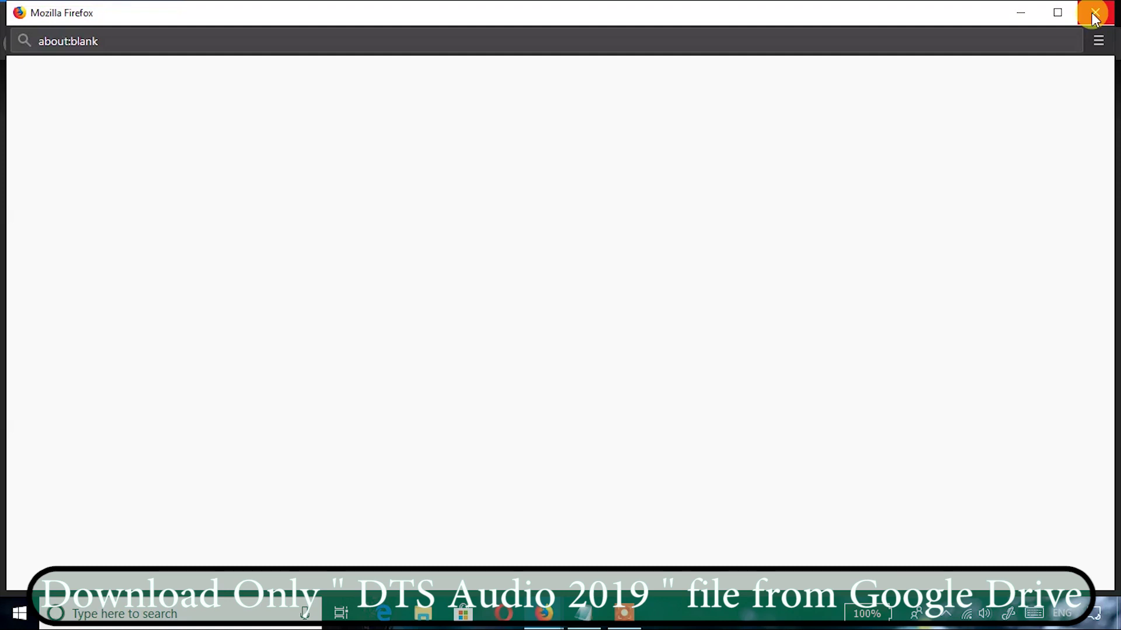
{"action": "left_click", "coordinate": [1094, 14]}
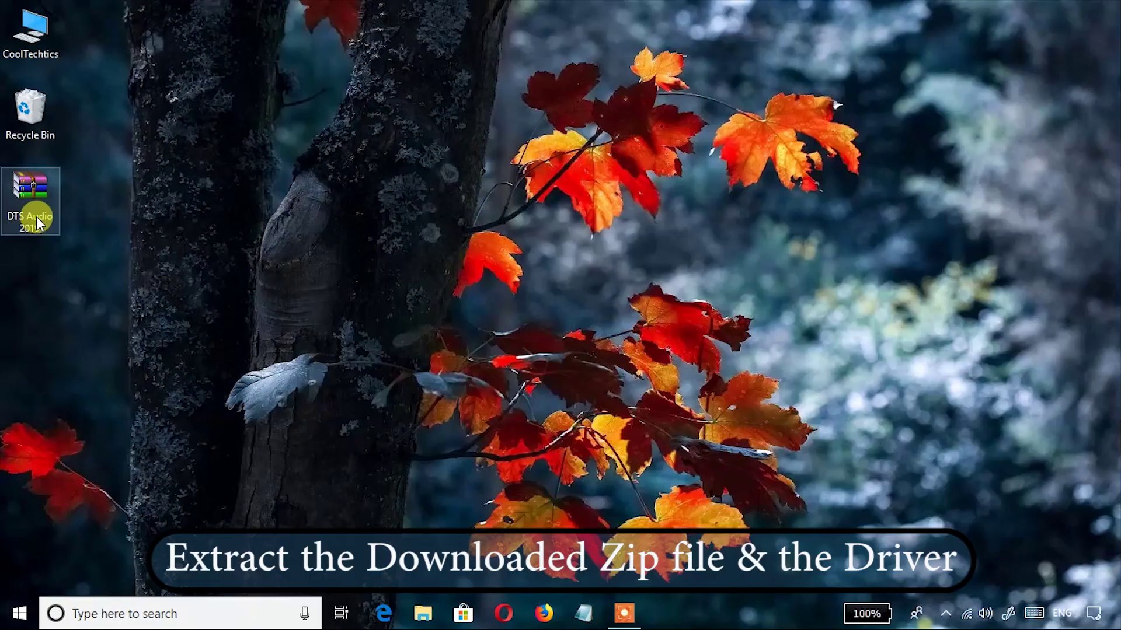
Step: Extract the DTS Audio 2019 archive on the desktop into its own folder and open the inner DTS Audio 2019 folder
{"action": "right_click", "coordinate": [36, 217]}
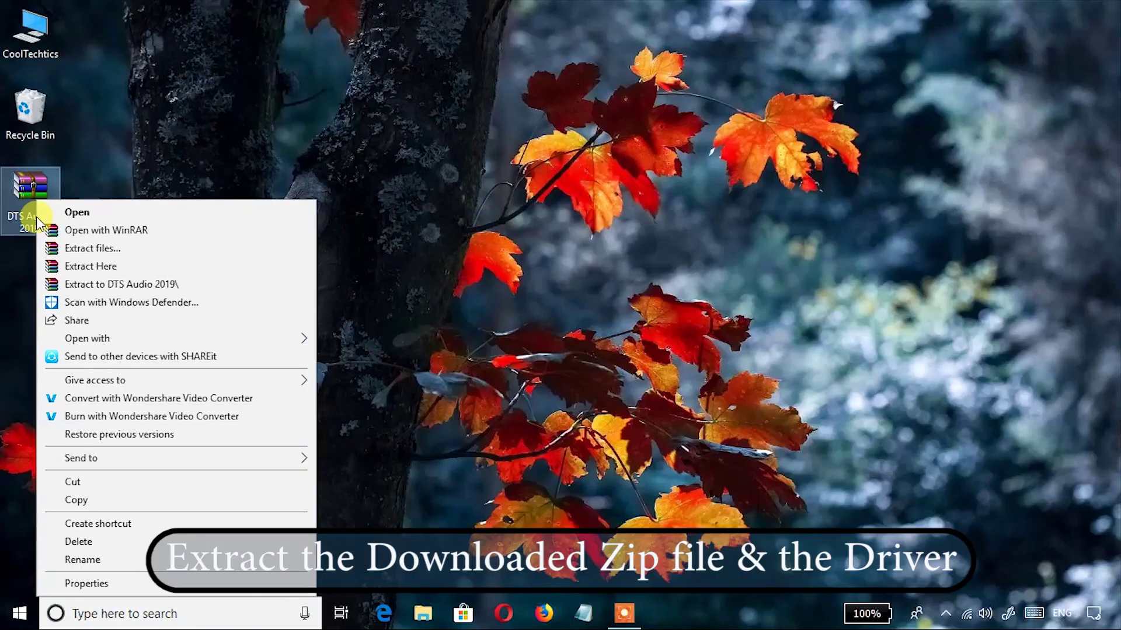
{"action": "left_click", "coordinate": [56, 285]}
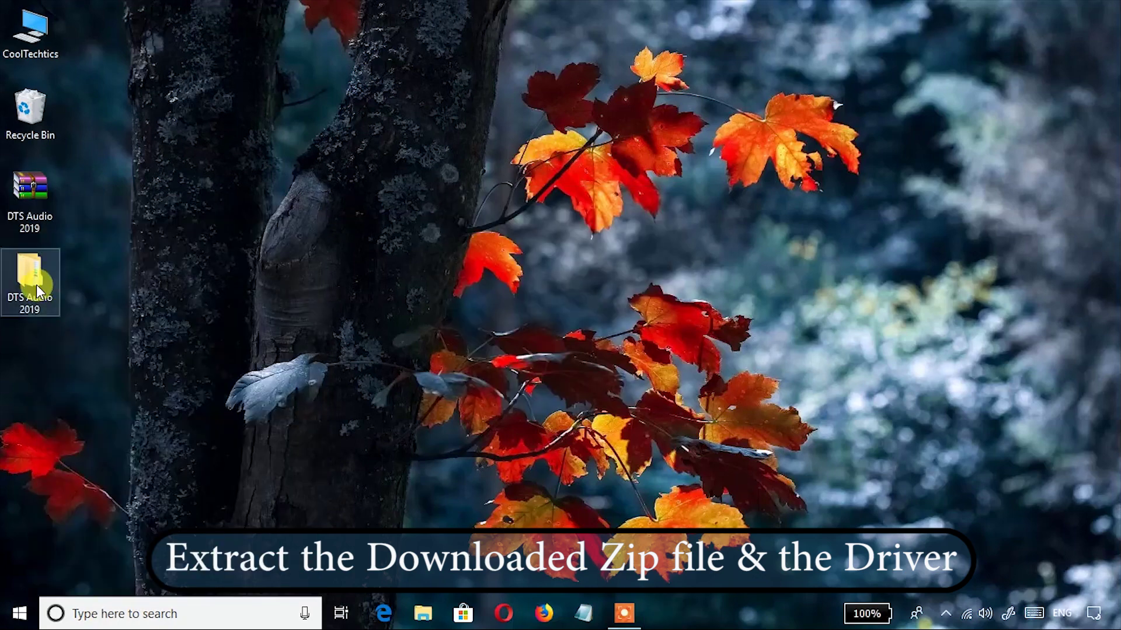
{"action": "double_click", "coordinate": [36, 286]}
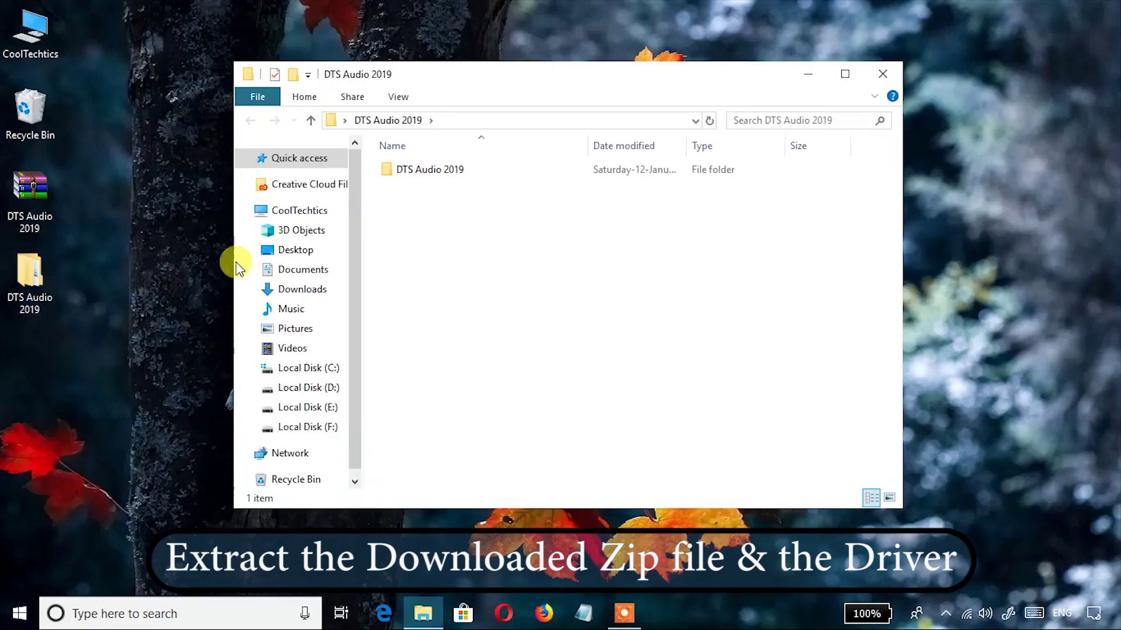
{"action": "double_click", "coordinate": [499, 170]}
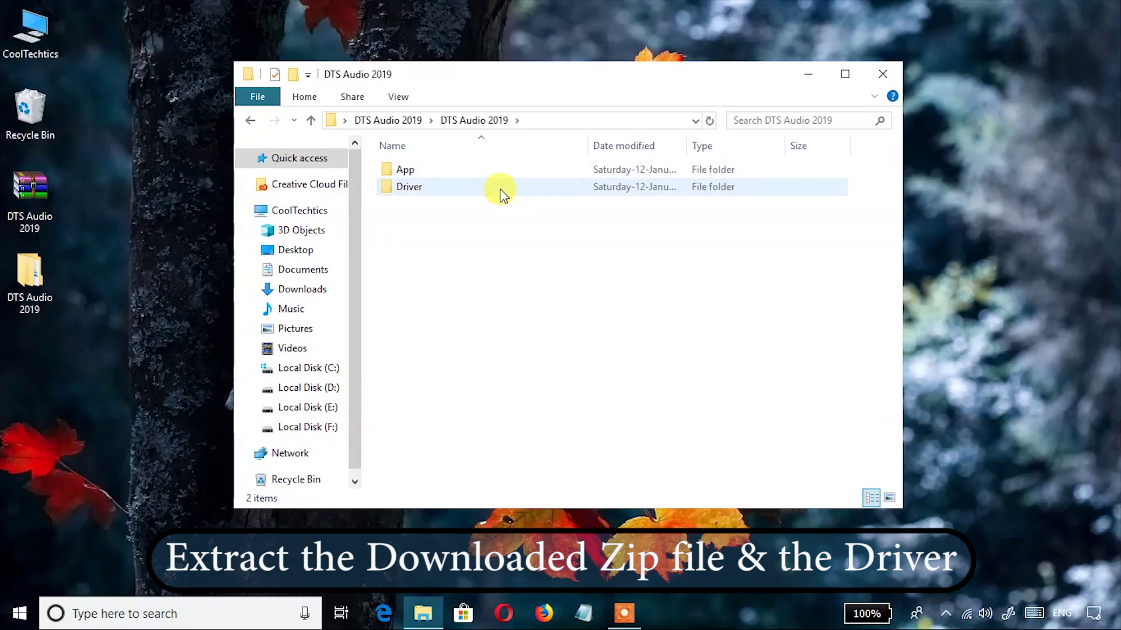
Step: Extract the ss3d_3.5.17.0_win8.1_win10 archive from Driver > Win 8.1 Win 10 into its own folder and open that folder
{"action": "double_click", "coordinate": [501, 190]}
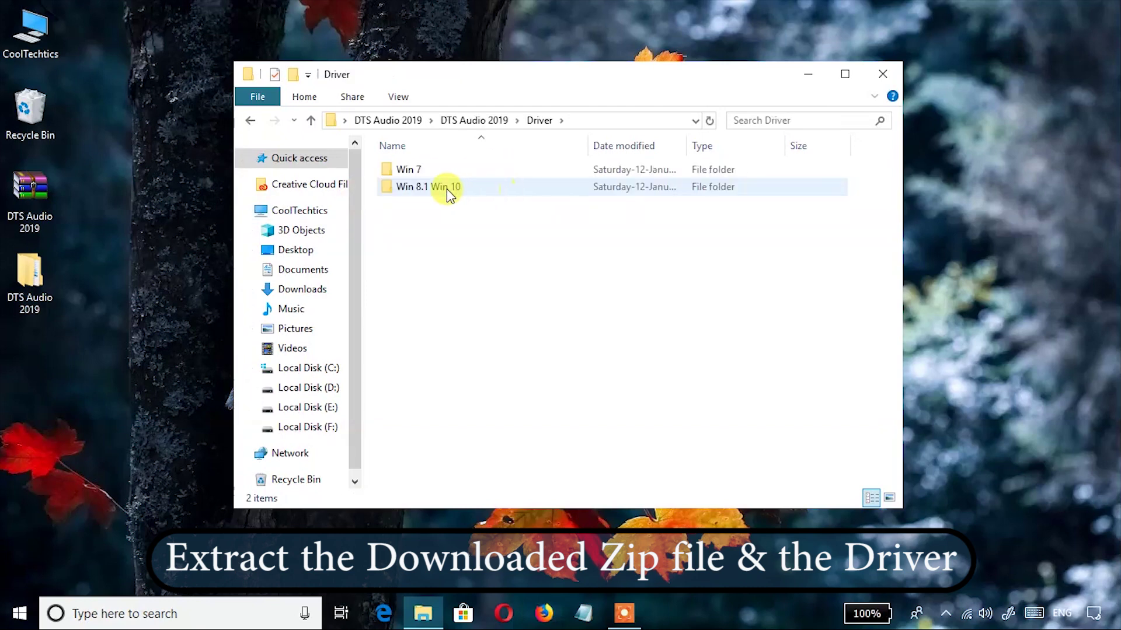
{"action": "double_click", "coordinate": [470, 188]}
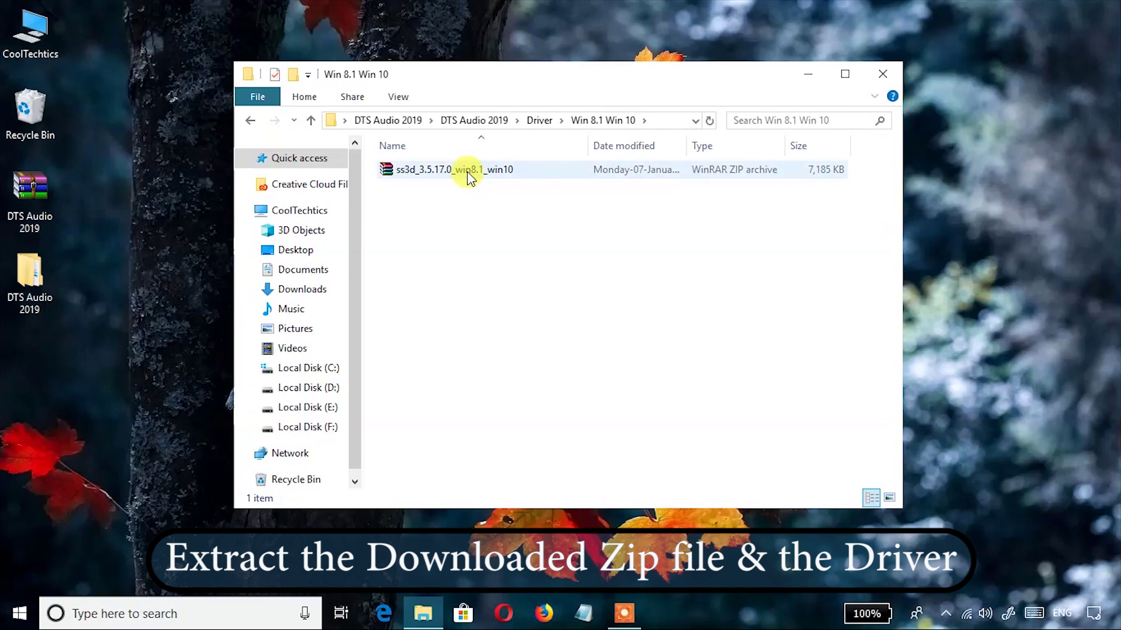
{"action": "left_click", "coordinate": [469, 175]}
{"action": "right_click", "coordinate": [480, 170]}
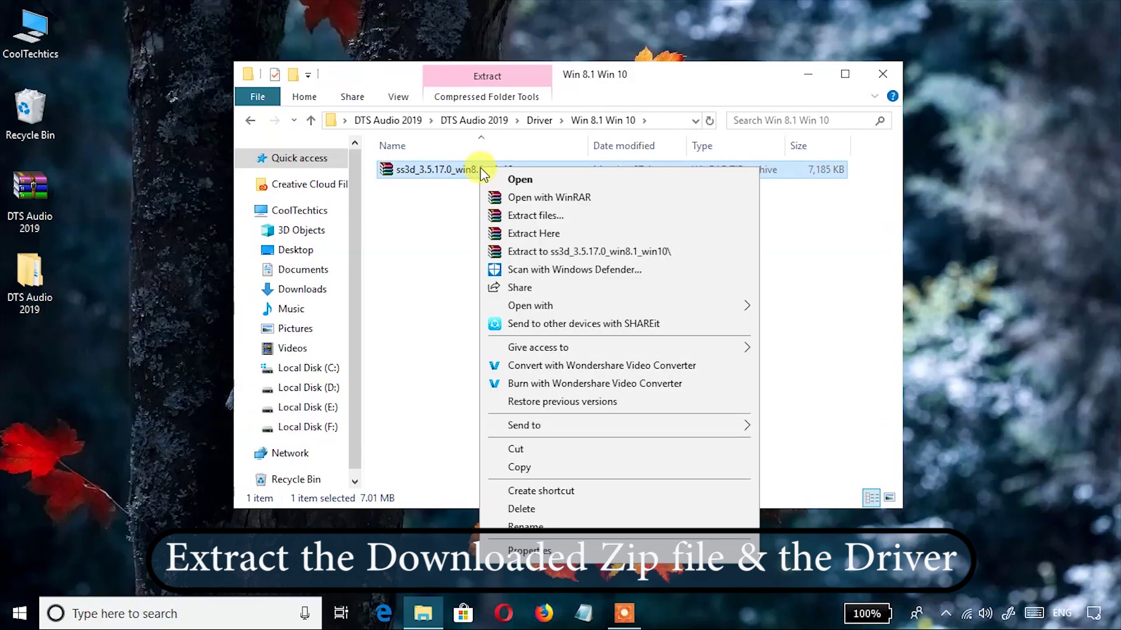
{"action": "left_click", "coordinate": [499, 252]}
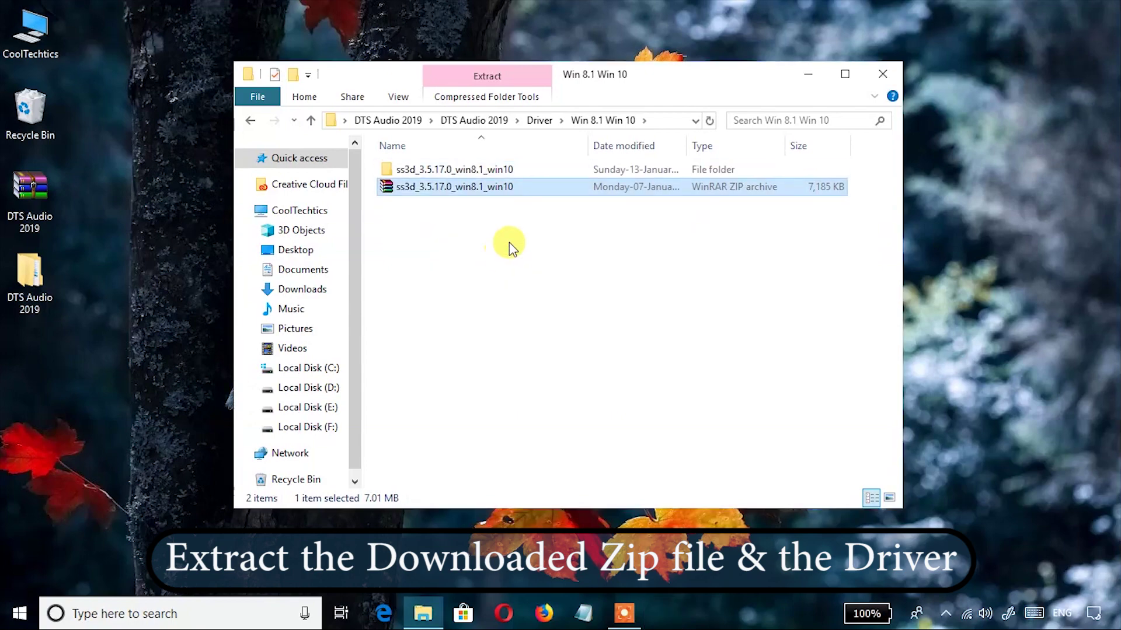
{"action": "double_click", "coordinate": [492, 170]}
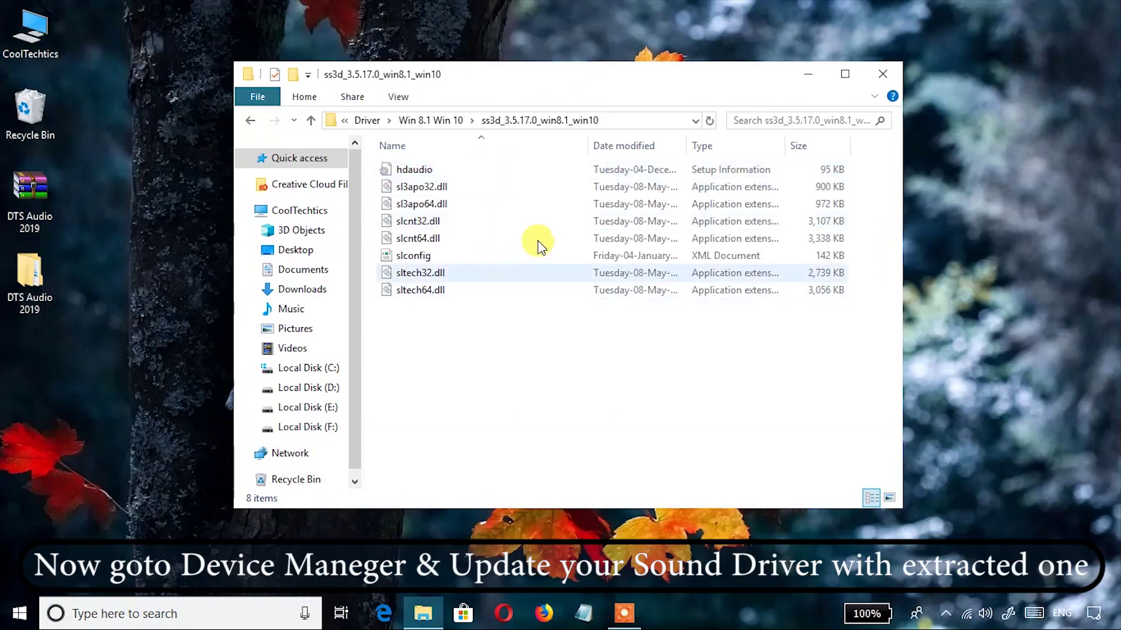
Step: Open Device Manager and select High Definition Audio Device under Sound, video and game controllers
{"action": "right_click", "coordinate": [14, 602]}
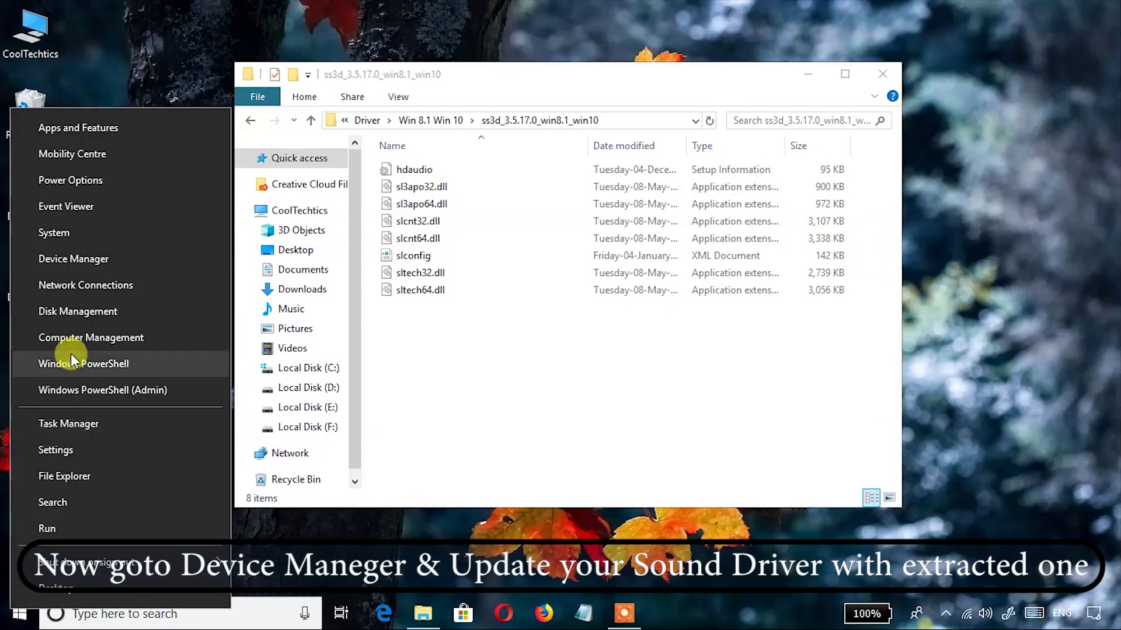
{"action": "left_click", "coordinate": [83, 259]}
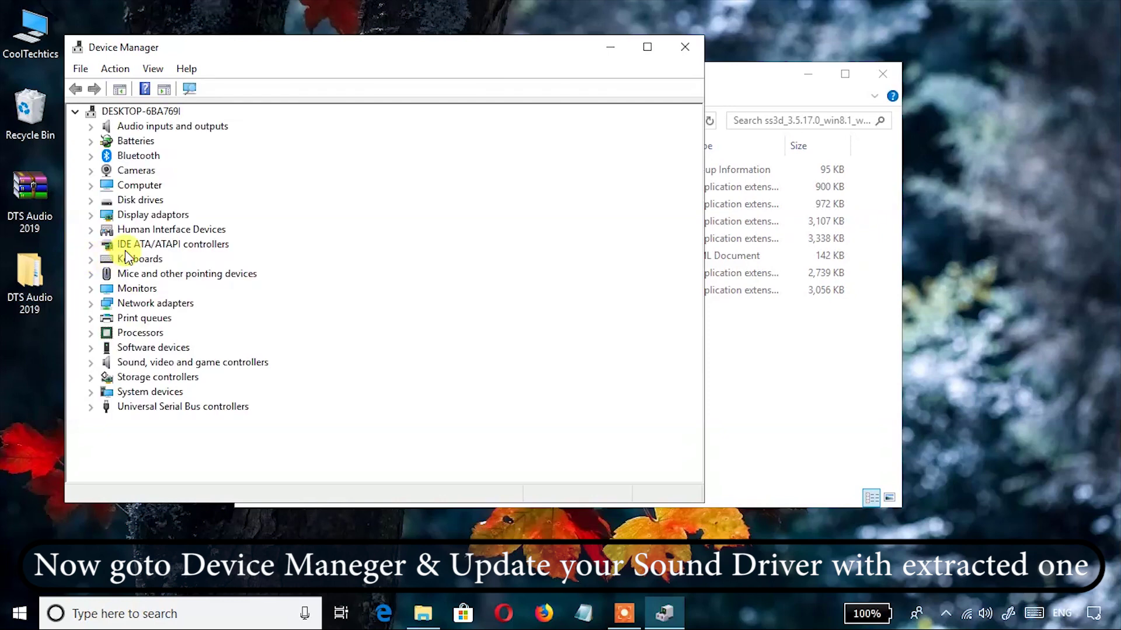
{"action": "double_click", "coordinate": [169, 363]}
{"action": "left_click", "coordinate": [175, 378]}
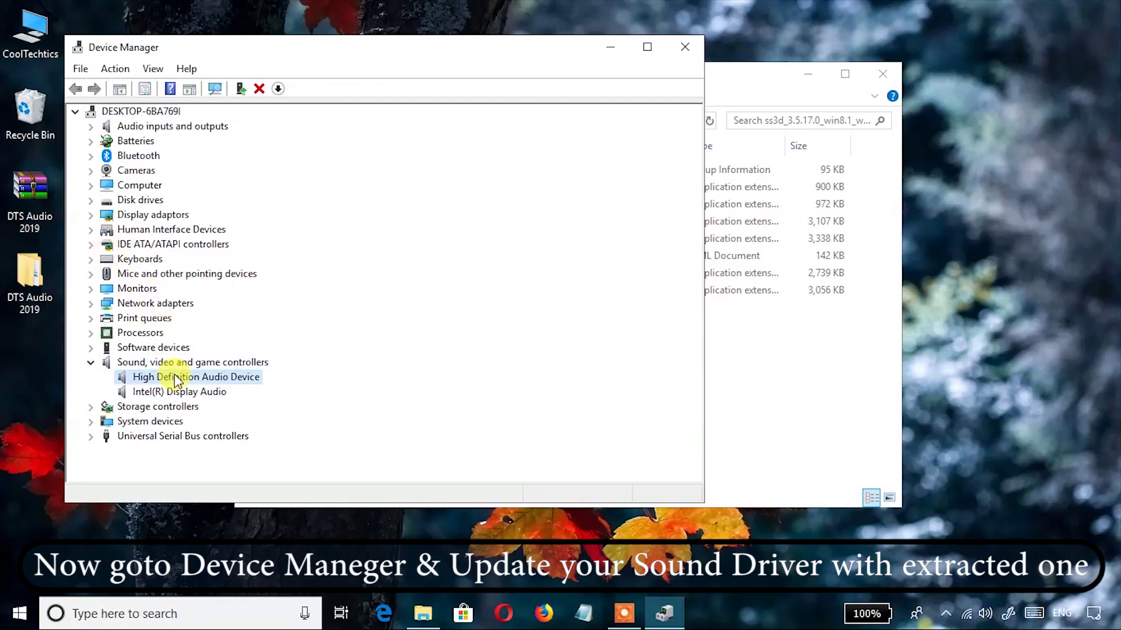
Step: Start a manual driver update for the High Definition Audio Device, choosing from the list of available drivers on the computer
{"action": "right_click", "coordinate": [184, 376]}
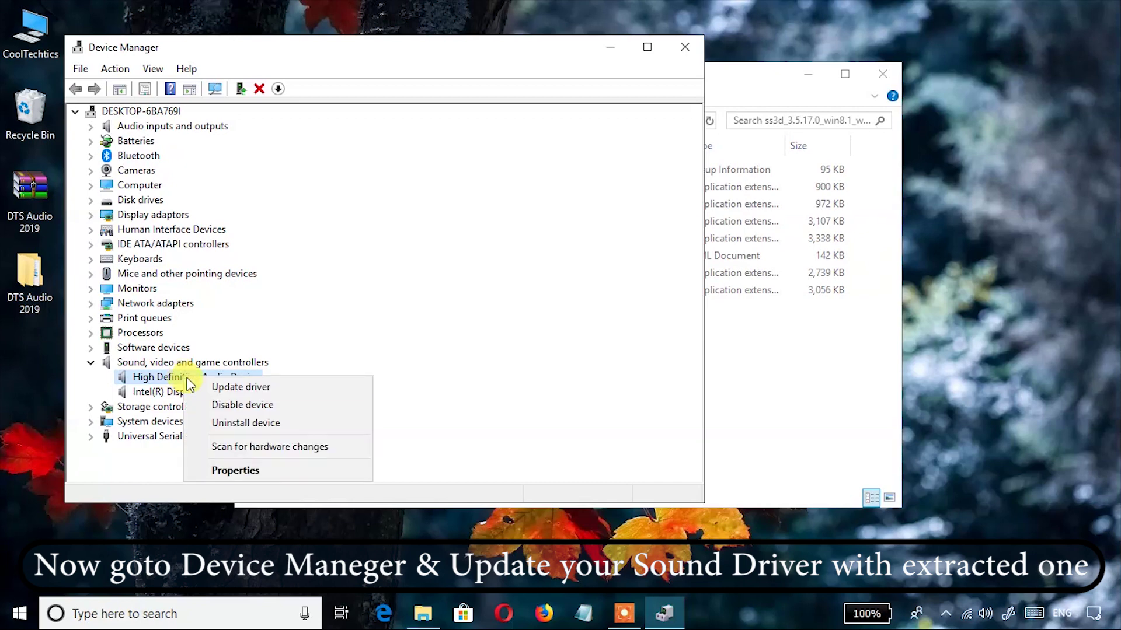
{"action": "left_click", "coordinate": [191, 383]}
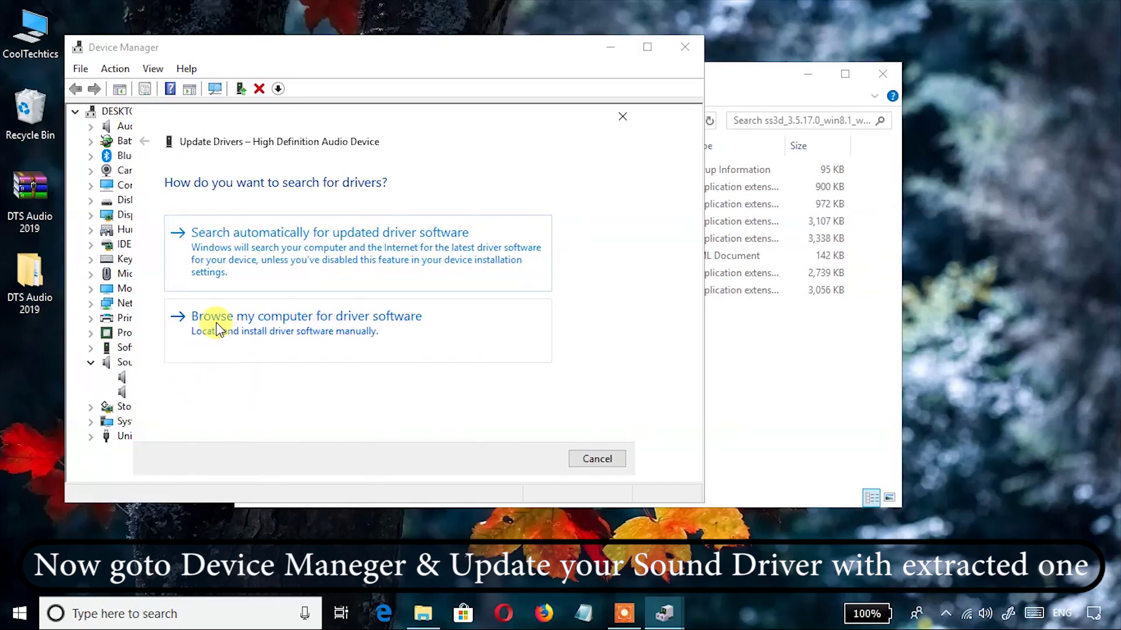
{"action": "left_click", "coordinate": [338, 326]}
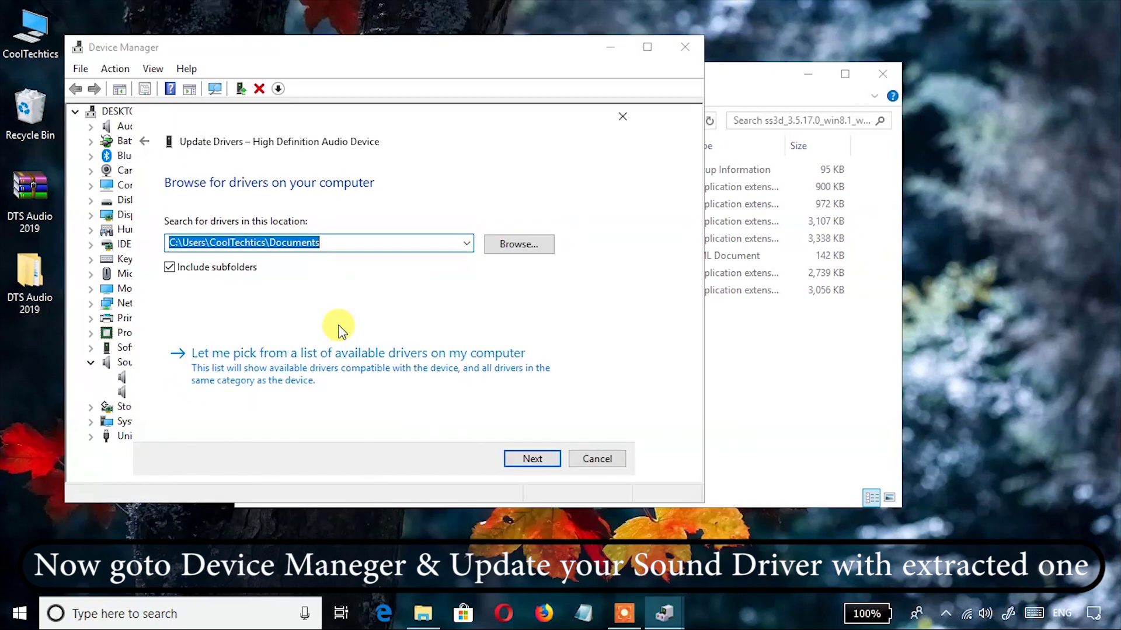
{"action": "left_click", "coordinate": [339, 354]}
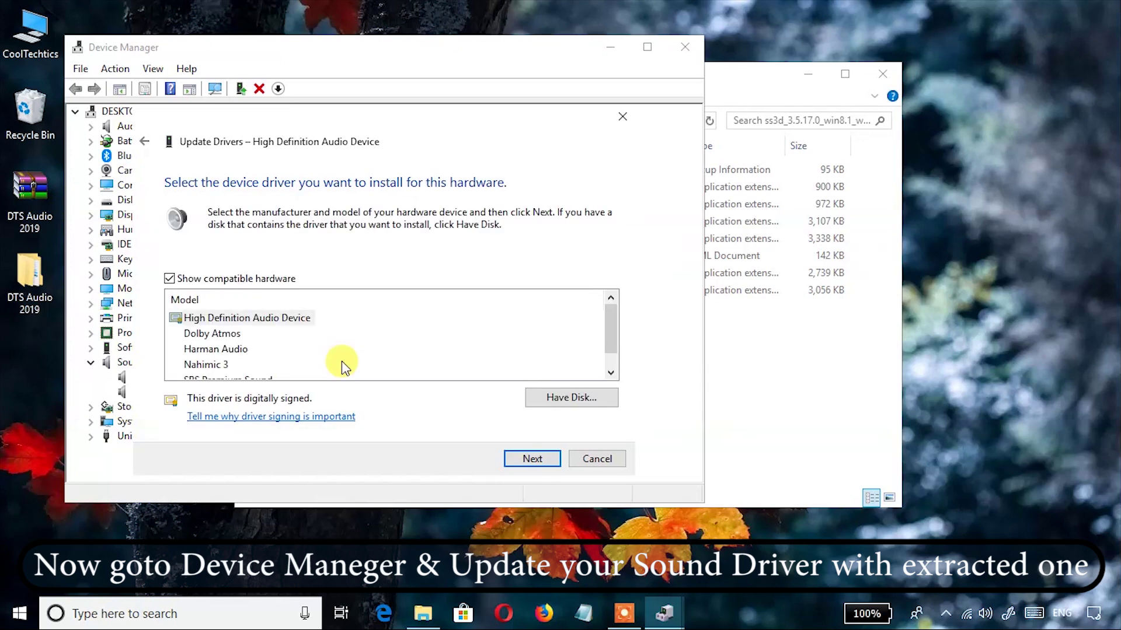
Step: Load hdaudio.inf as the driver source from the extracted ss3d_3.5.17.0_win8.1_win10 folder inside DTS Audio 2019 on the desktop
{"action": "left_click", "coordinate": [542, 403]}
{"action": "left_click", "coordinate": [521, 377]}
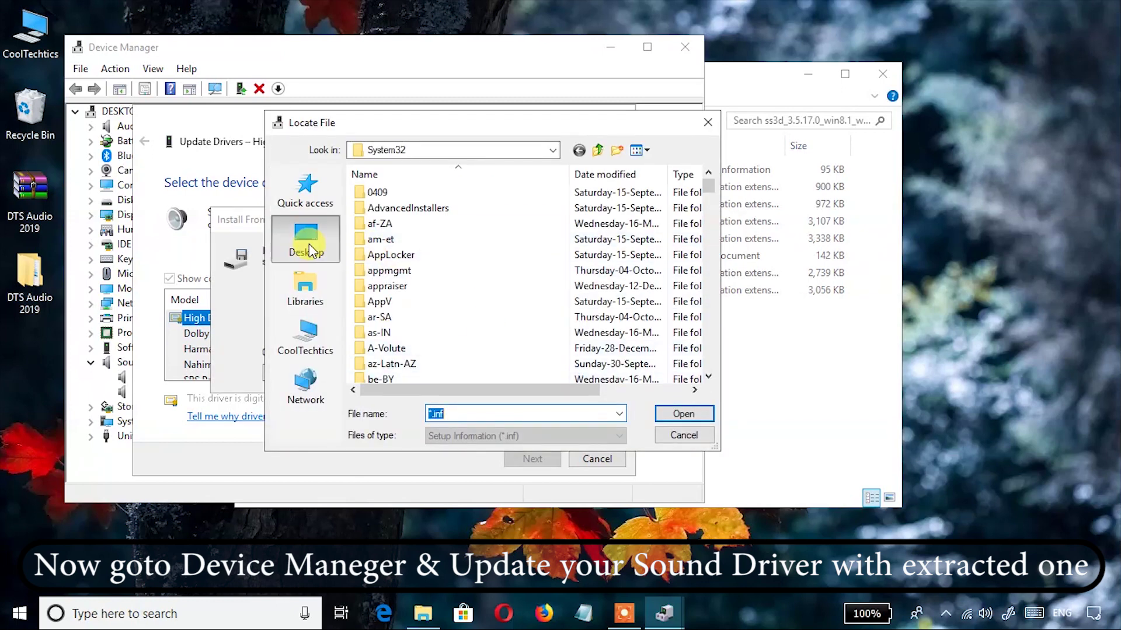
{"action": "left_click", "coordinate": [312, 250]}
{"action": "left_click", "coordinate": [33, 301]}
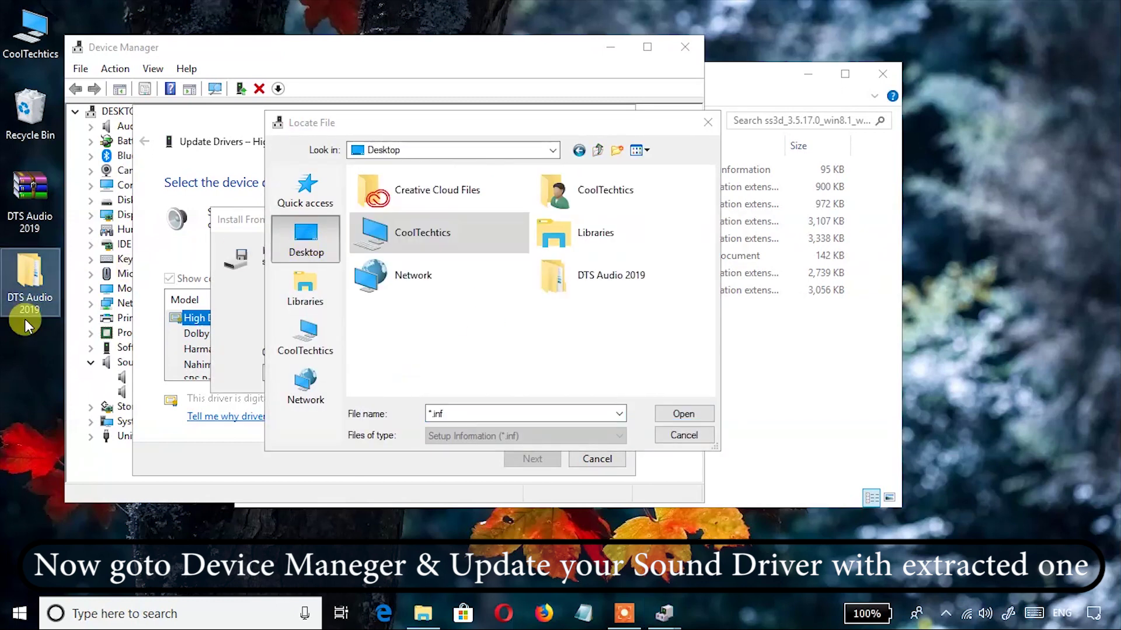
{"action": "double_click", "coordinate": [614, 284]}
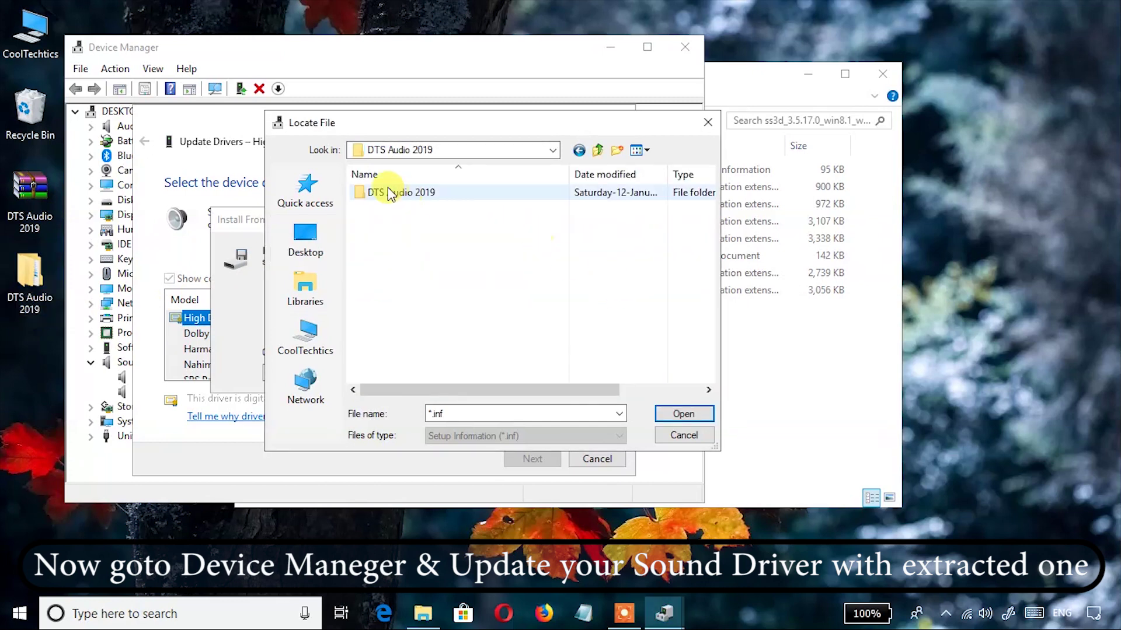
{"action": "double_click", "coordinate": [401, 192]}
{"action": "double_click", "coordinate": [400, 209]}
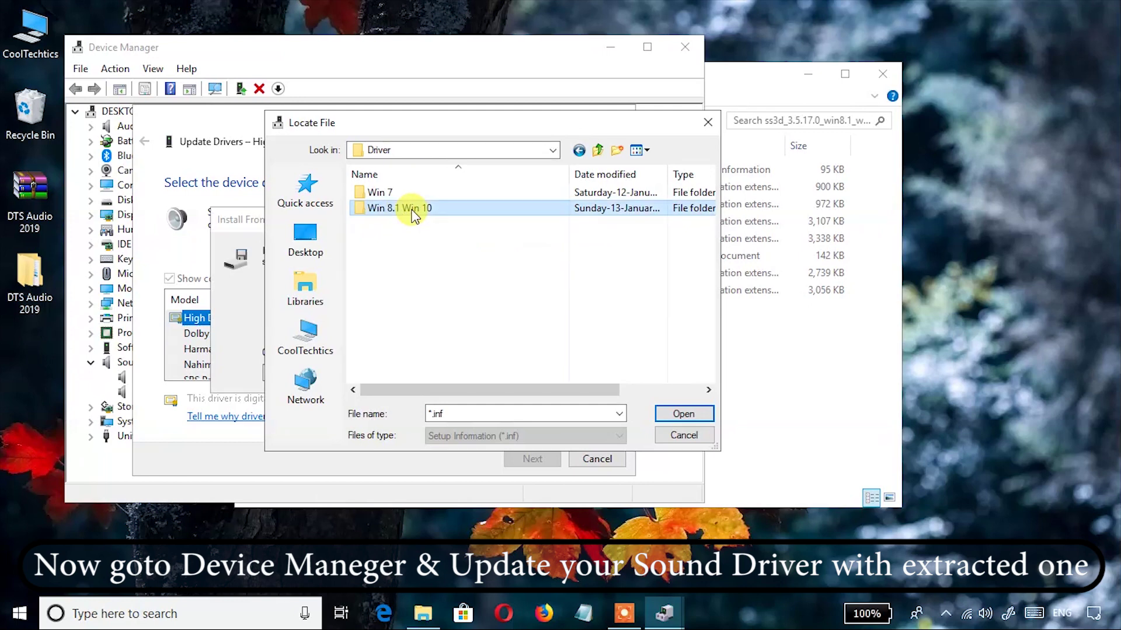
{"action": "double_click", "coordinate": [412, 212]}
{"action": "double_click", "coordinate": [414, 199]}
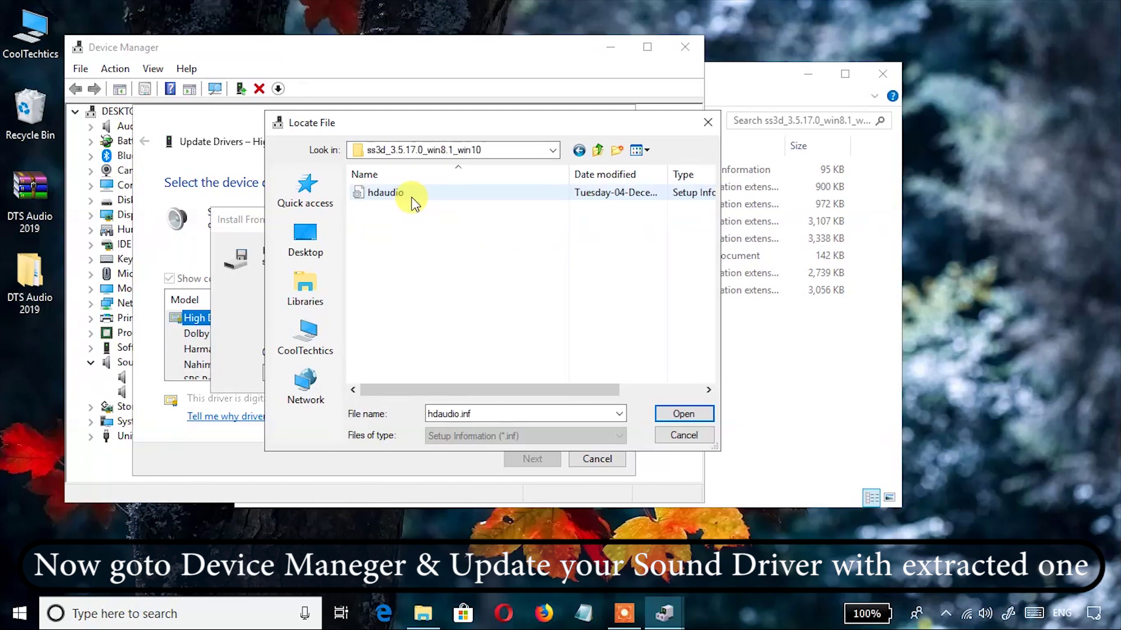
{"action": "double_click", "coordinate": [414, 196]}
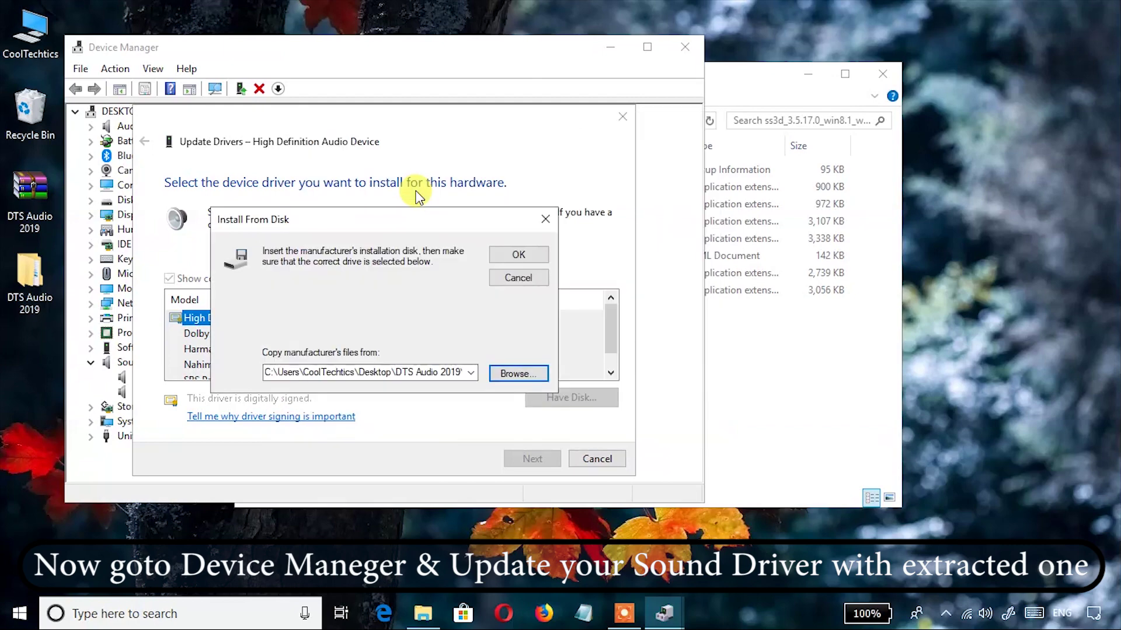
{"action": "left_click", "coordinate": [498, 255]}
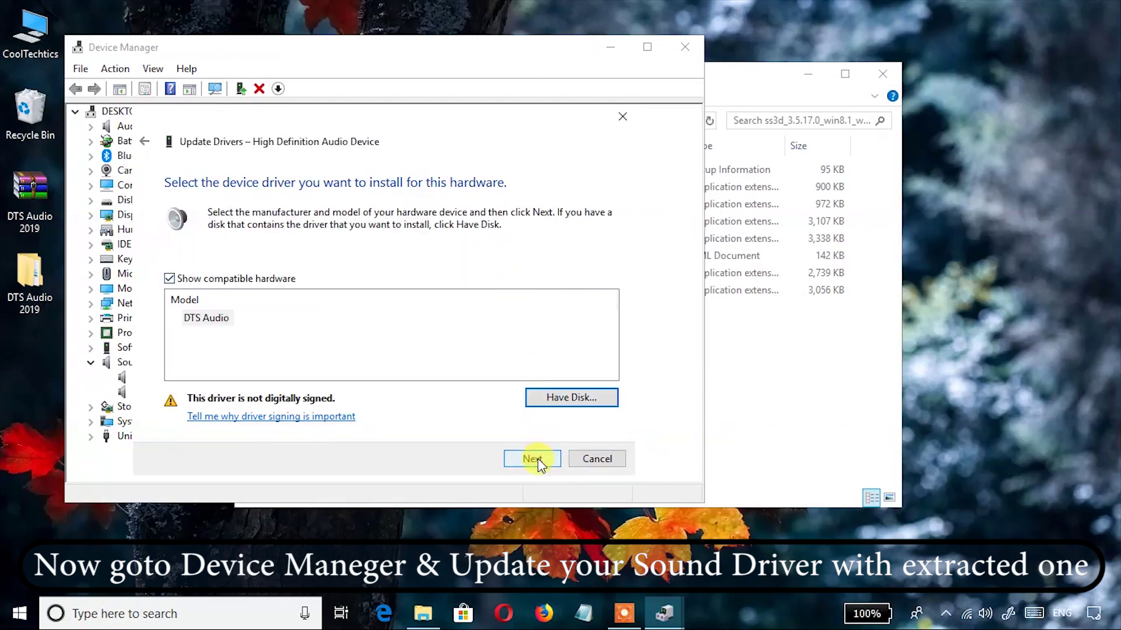
Step: Install the DTS Audio driver, accepting the compatibility warning and the unverified publisher
{"action": "left_click", "coordinate": [538, 457]}
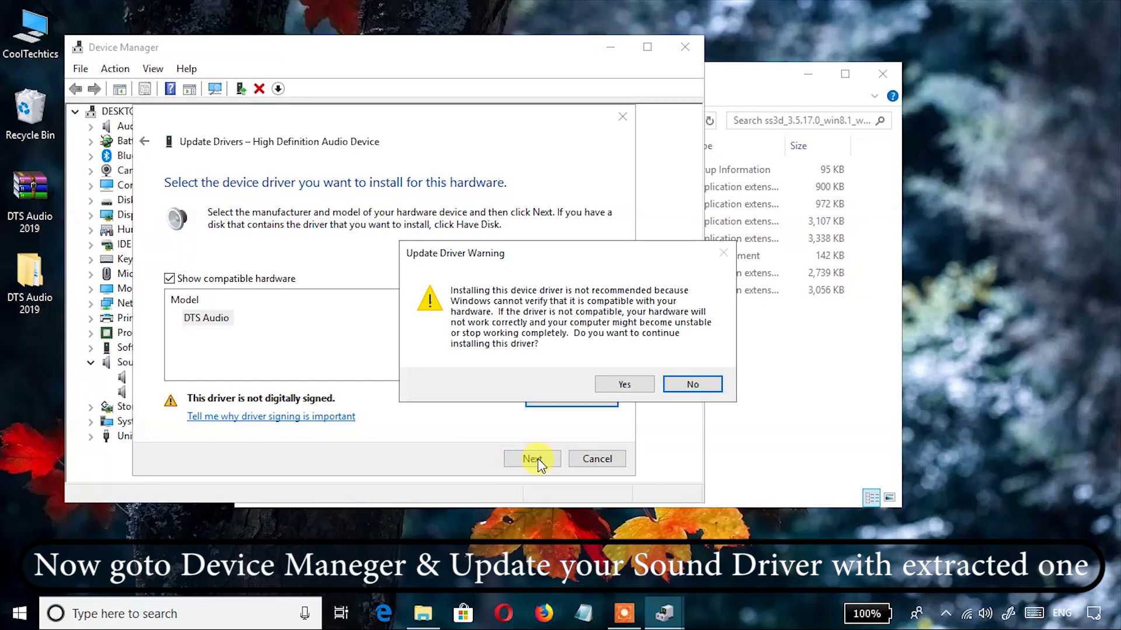
{"action": "left_click", "coordinate": [622, 385]}
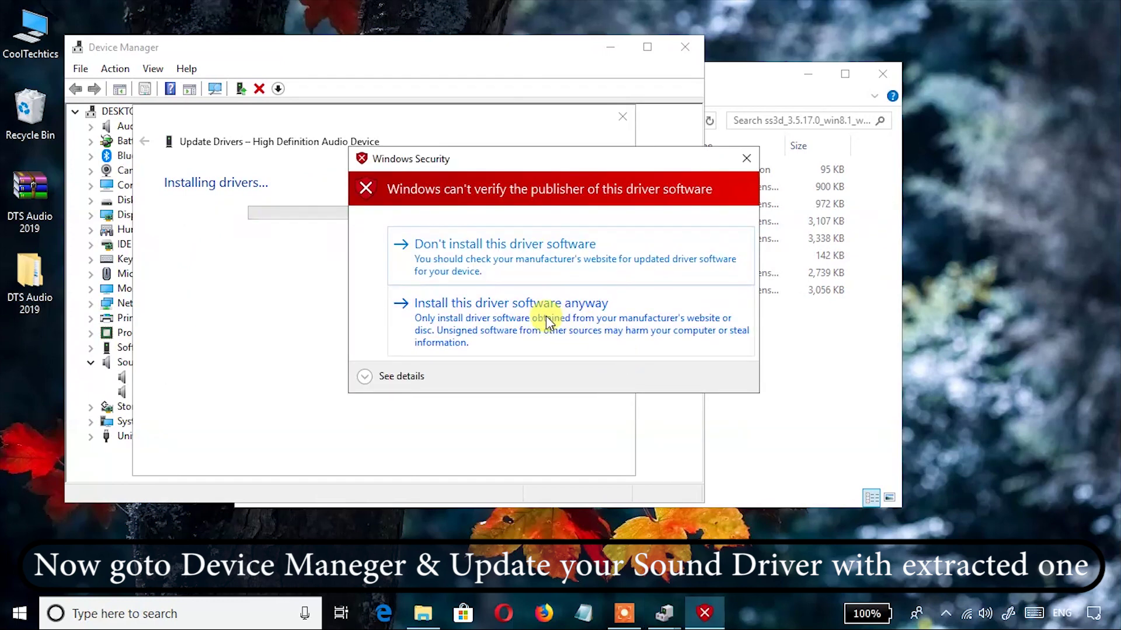
{"action": "left_click", "coordinate": [549, 323]}
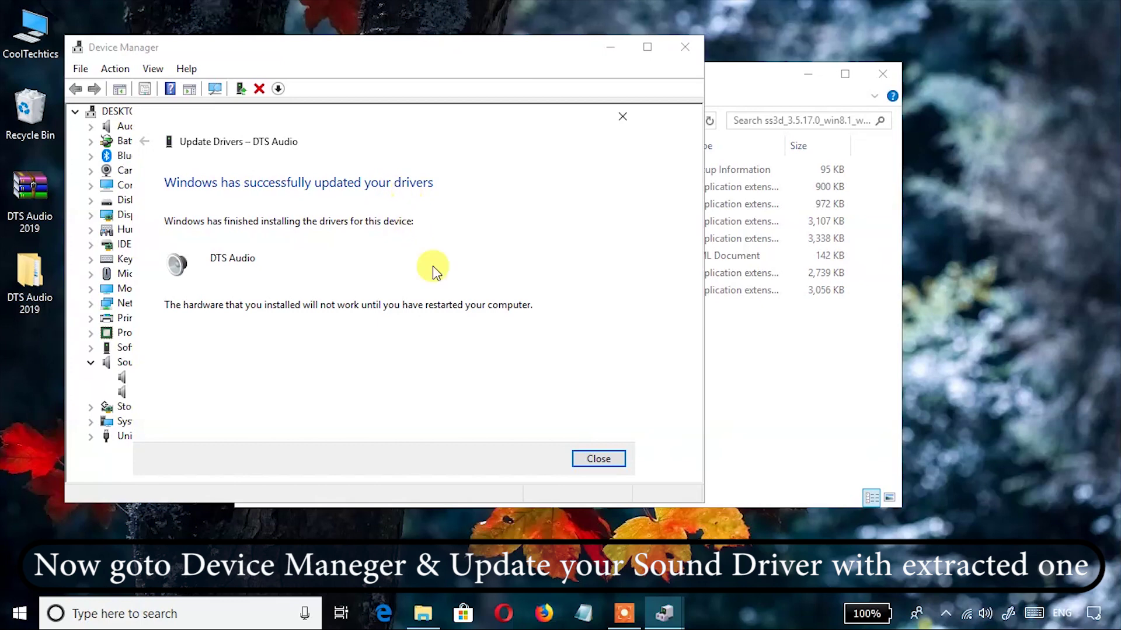
Step: Close the finished driver update and extract the DTS_Audio_V1007900 archive in place inside the App folder of DTS Audio 2019
{"action": "left_click", "coordinate": [584, 458]}
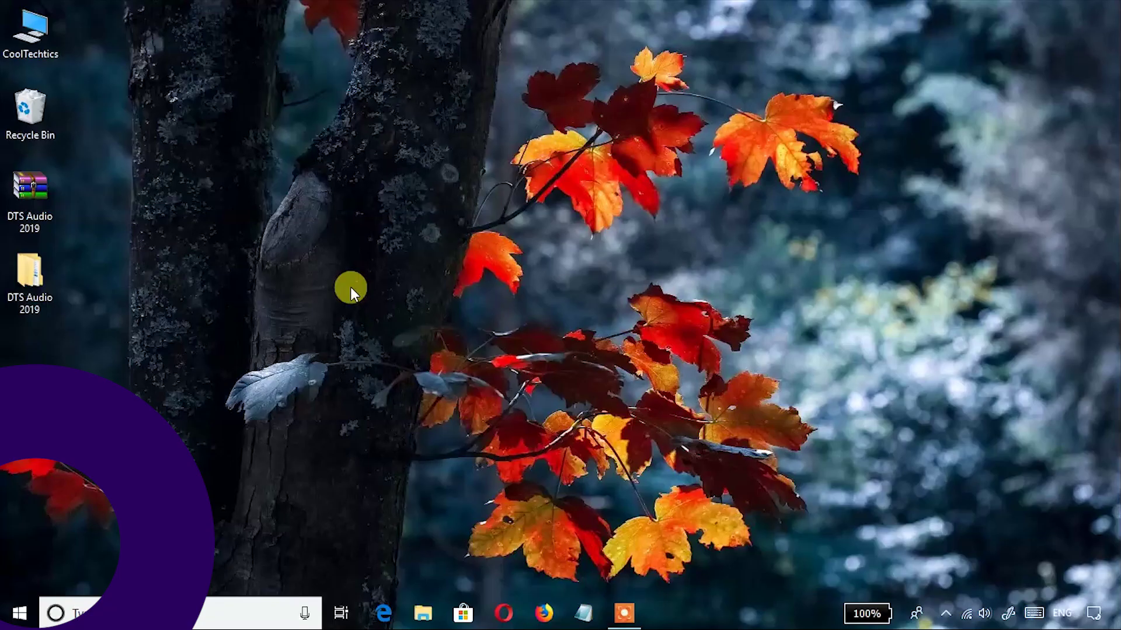
{"action": "double_click", "coordinate": [30, 285]}
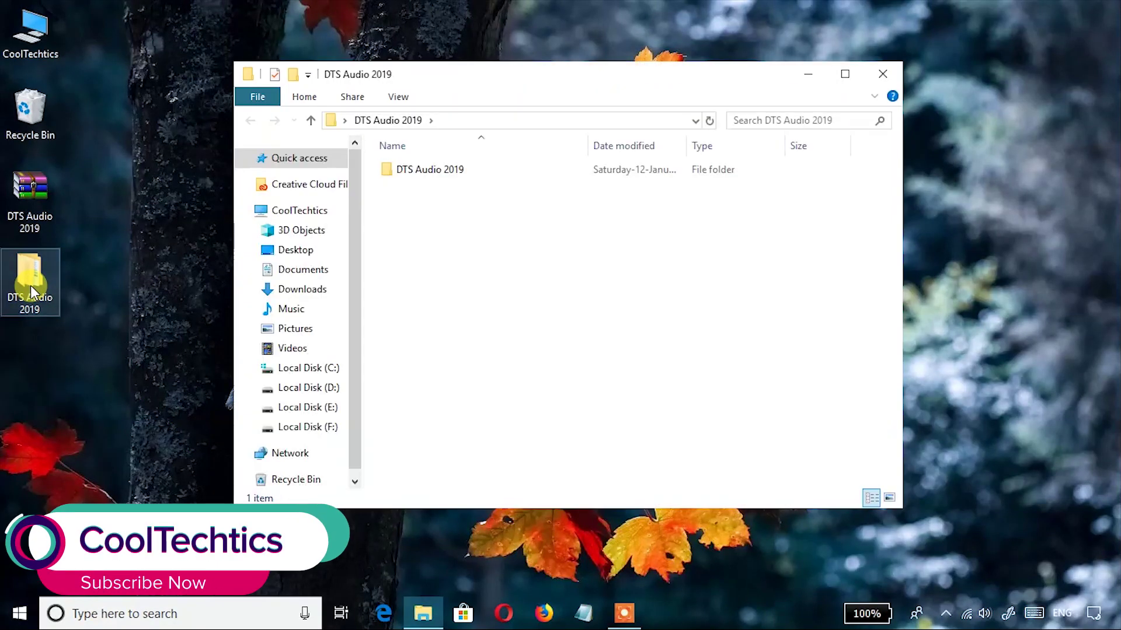
{"action": "double_click", "coordinate": [454, 171]}
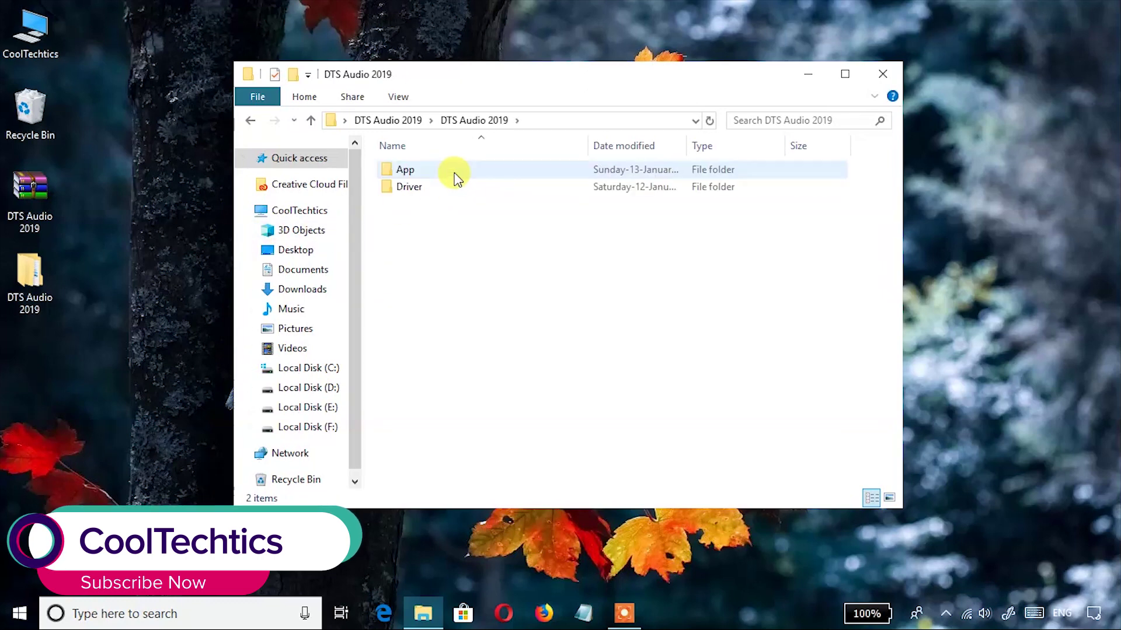
{"action": "double_click", "coordinate": [455, 171]}
{"action": "left_click", "coordinate": [455, 171]}
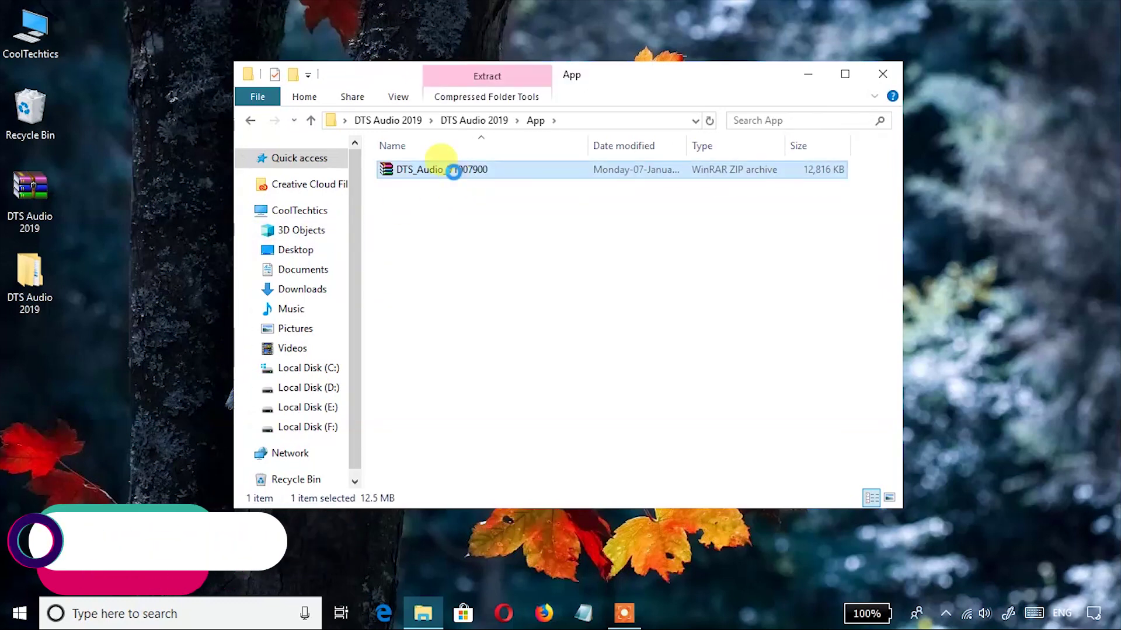
{"action": "right_click", "coordinate": [455, 173]}
{"action": "left_click", "coordinate": [495, 258]}
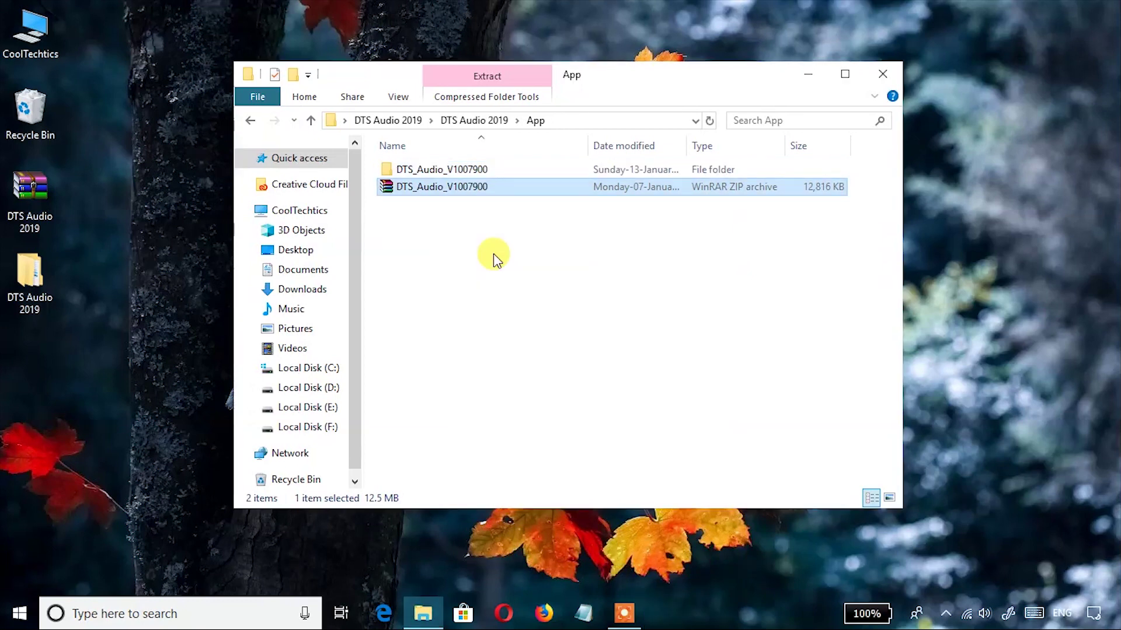
Step: Install DTS Studio Sound with DTS_APO_GUI_Win32-64_Installer from the extracted folder, accepting the license agreement, and close the folder
{"action": "double_click", "coordinate": [467, 170]}
{"action": "left_click", "coordinate": [496, 190]}
{"action": "double_click", "coordinate": [476, 188]}
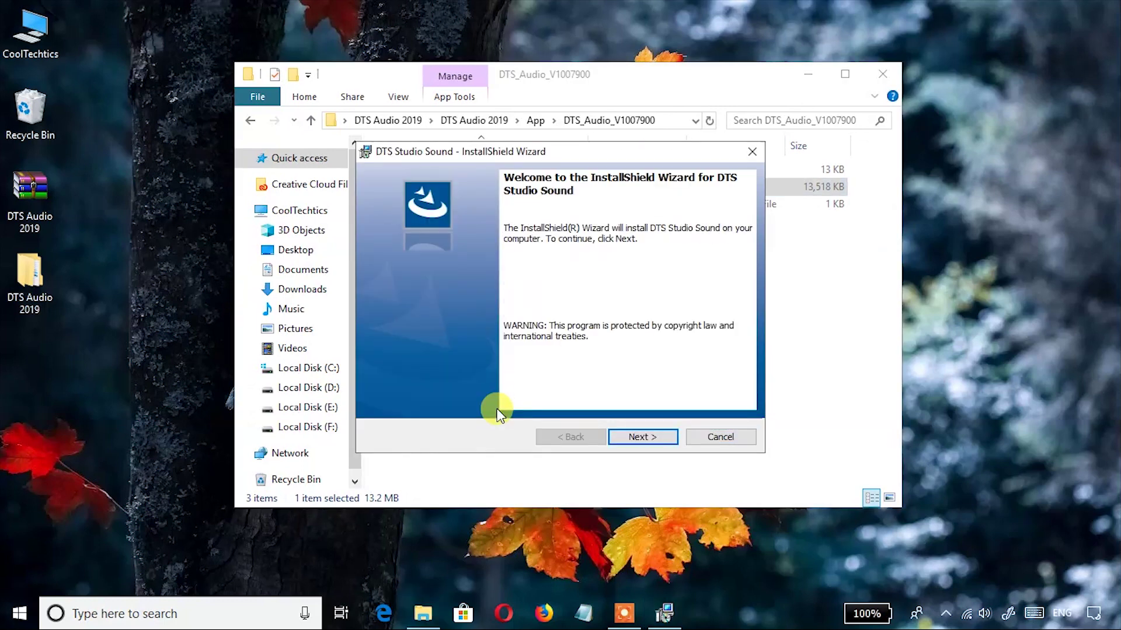
{"action": "left_click", "coordinate": [639, 436]}
{"action": "left_click", "coordinate": [534, 380]}
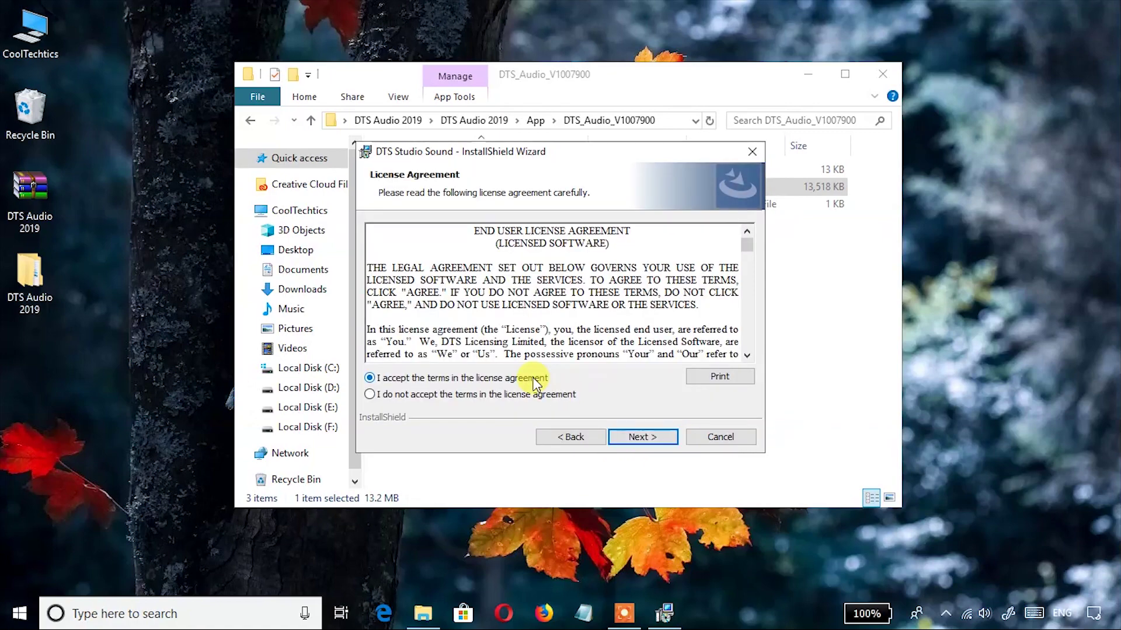
{"action": "left_click", "coordinate": [637, 439]}
{"action": "left_click", "coordinate": [635, 437]}
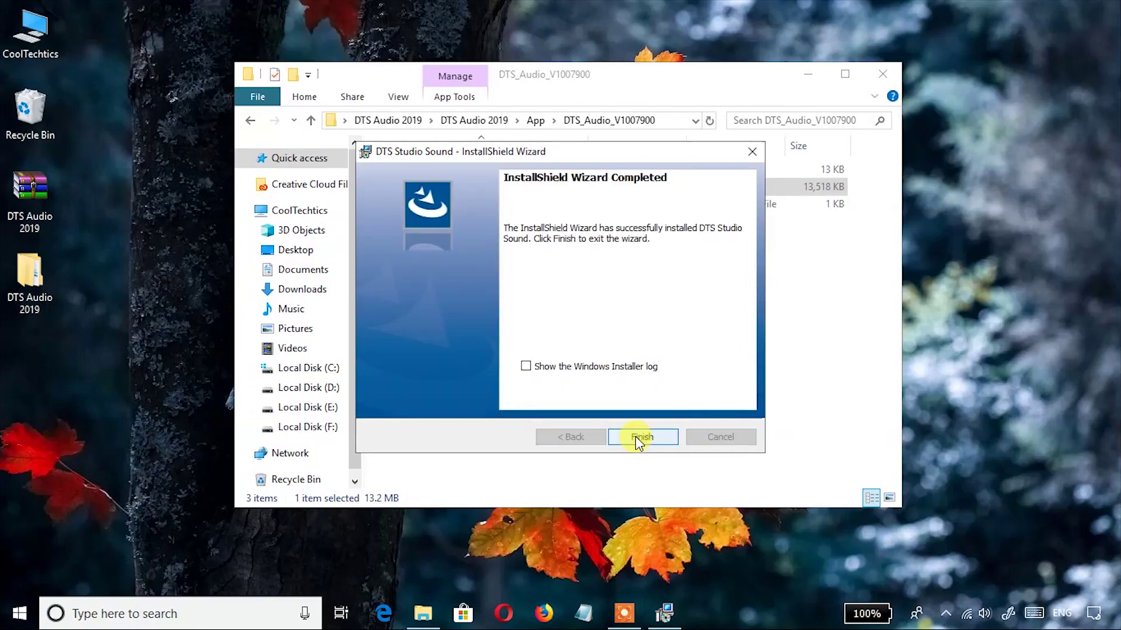
{"action": "left_click", "coordinate": [635, 436]}
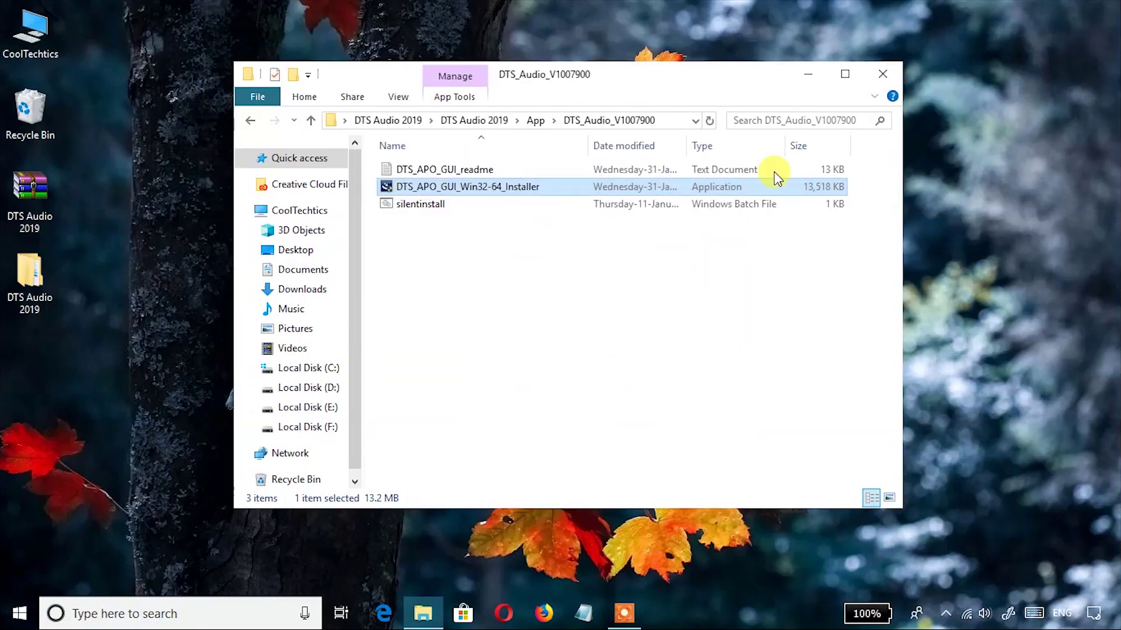
{"action": "left_click", "coordinate": [876, 75]}
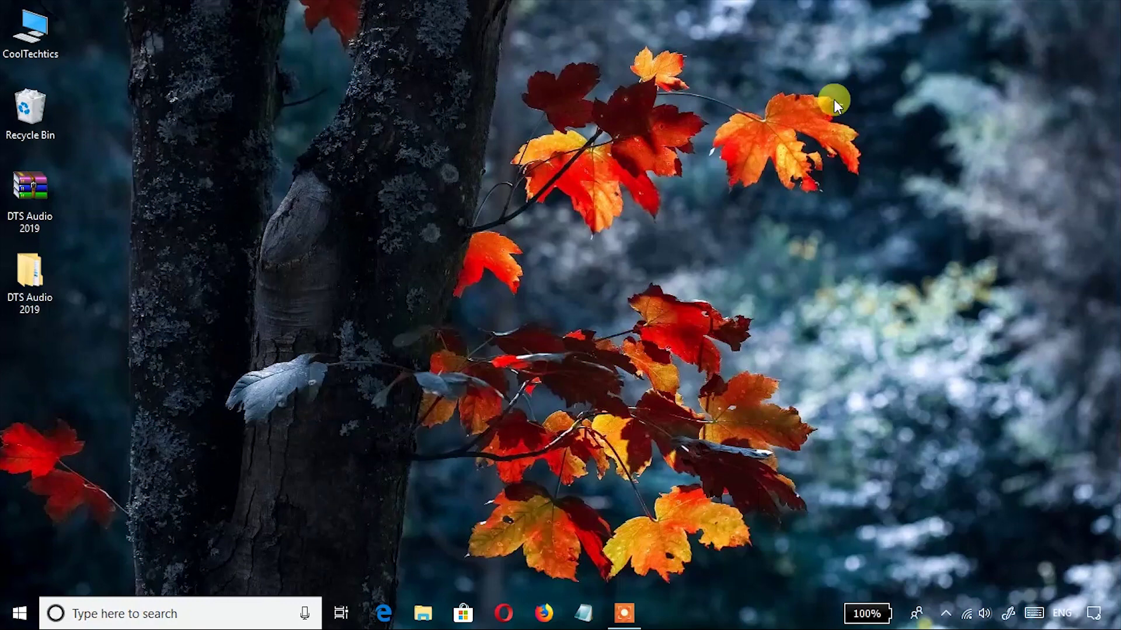
Step: Launch DTS Audio from the recently added apps to view its sound controls, and close it
{"action": "left_click", "coordinate": [22, 620]}
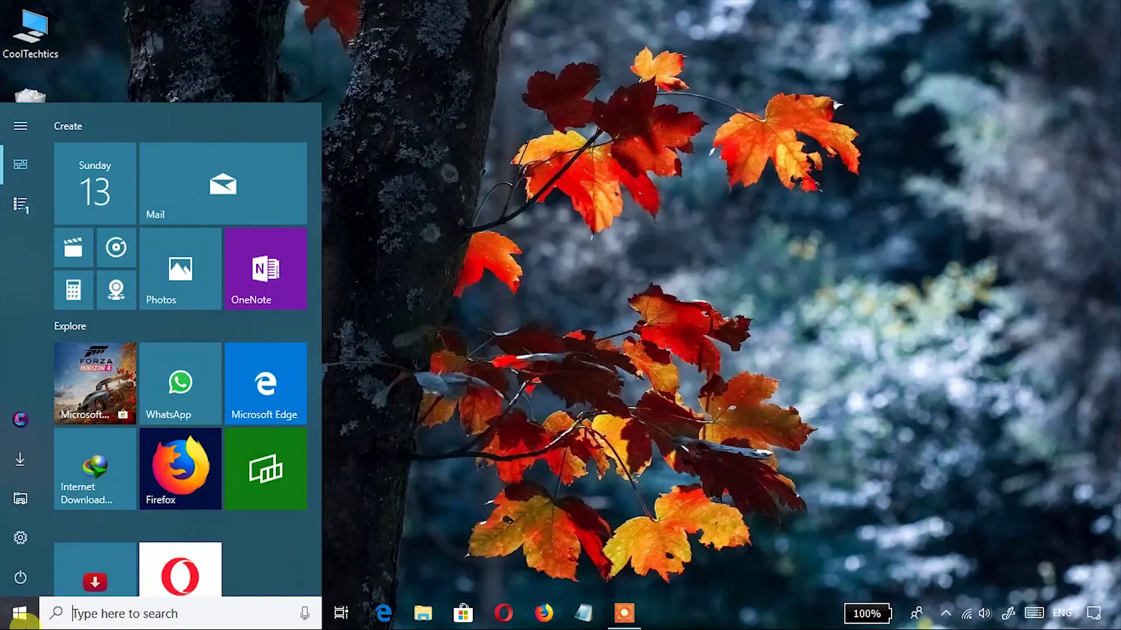
{"action": "left_click", "coordinate": [24, 208]}
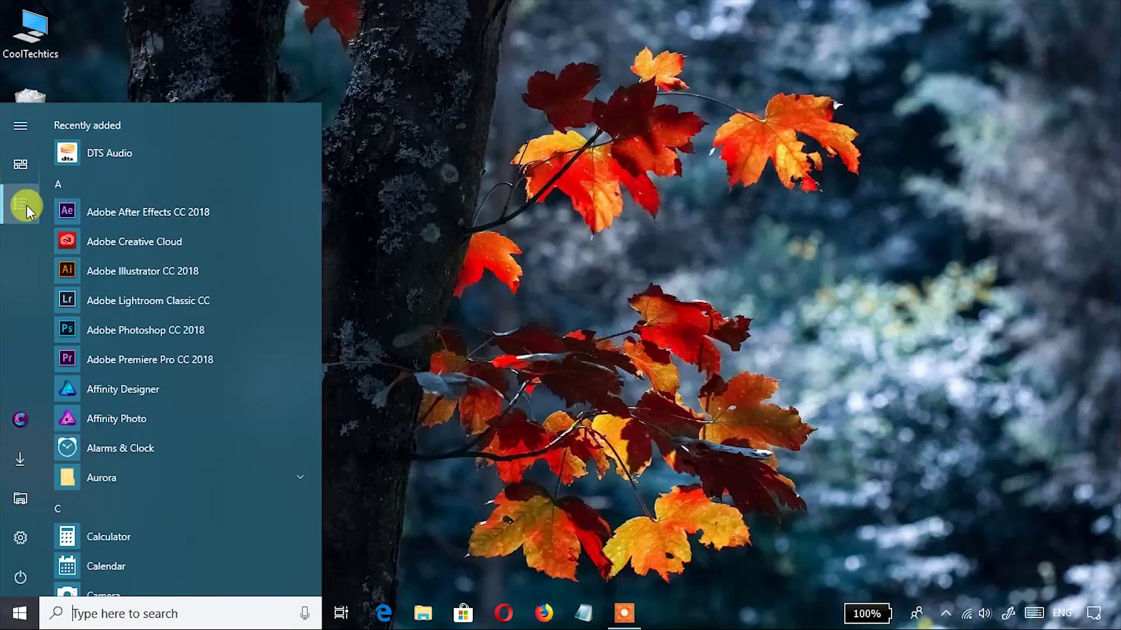
{"action": "left_click", "coordinate": [154, 149]}
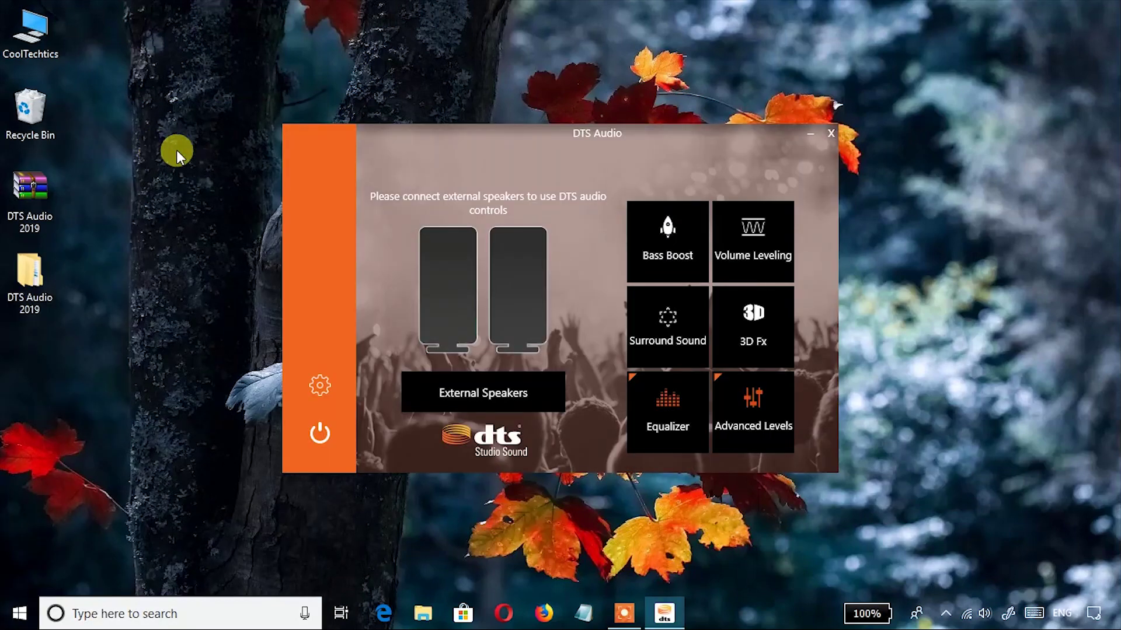
{"action": "left_click", "coordinate": [832, 140]}
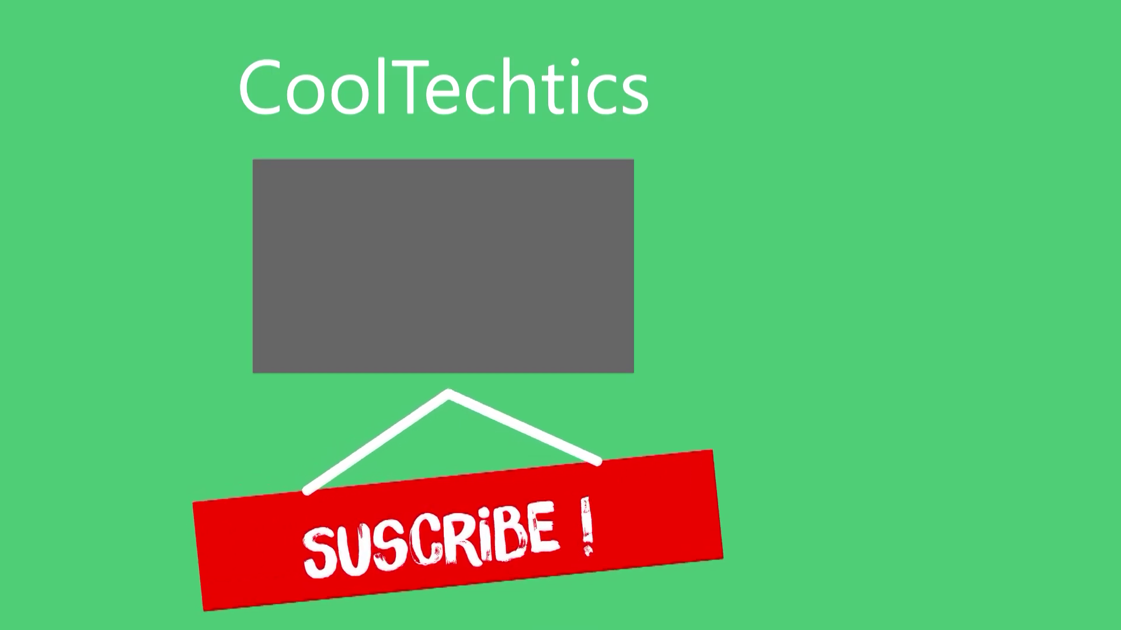